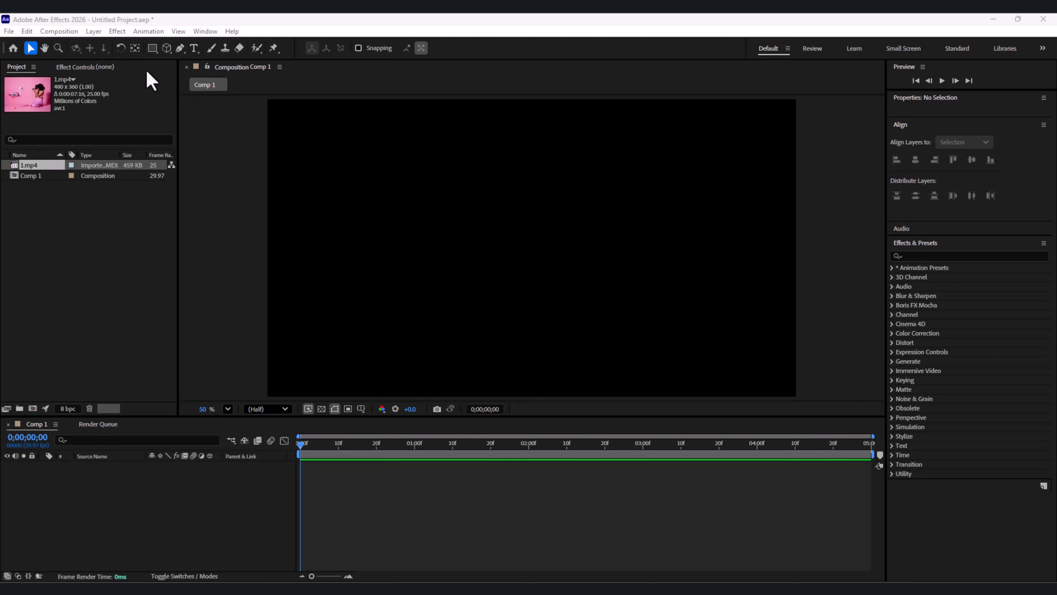
# Step: Add 1.mp4 to Comp 1 as a layer and fit it to the composition frame
pyautogui.moveTo(34, 166); pyautogui.dragTo(85, 498)
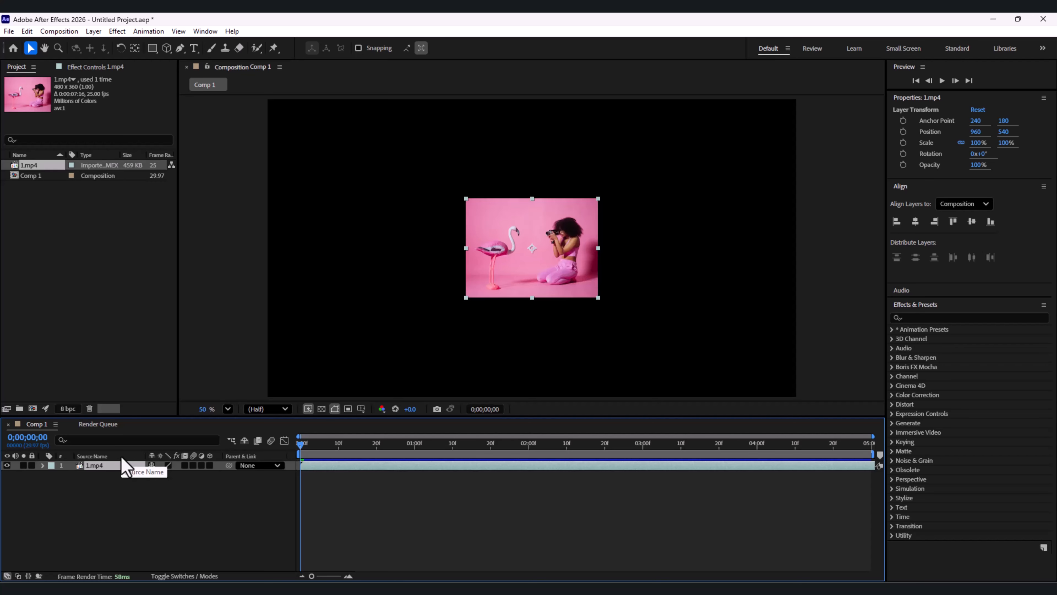
pyautogui.rightClick(523, 221)
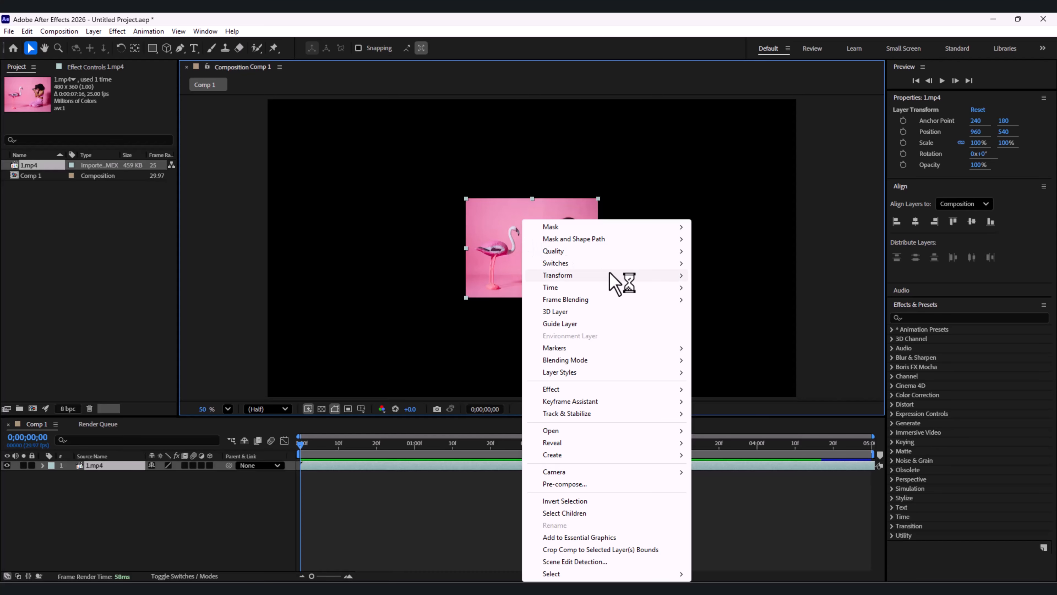
pyautogui.moveTo(615, 278)
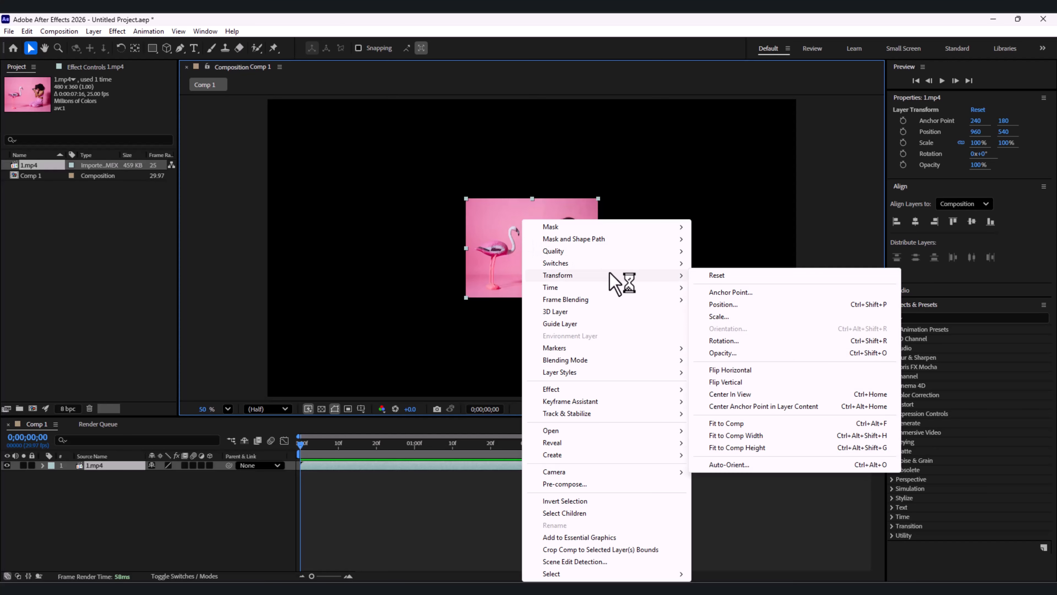
pyautogui.click(789, 424)
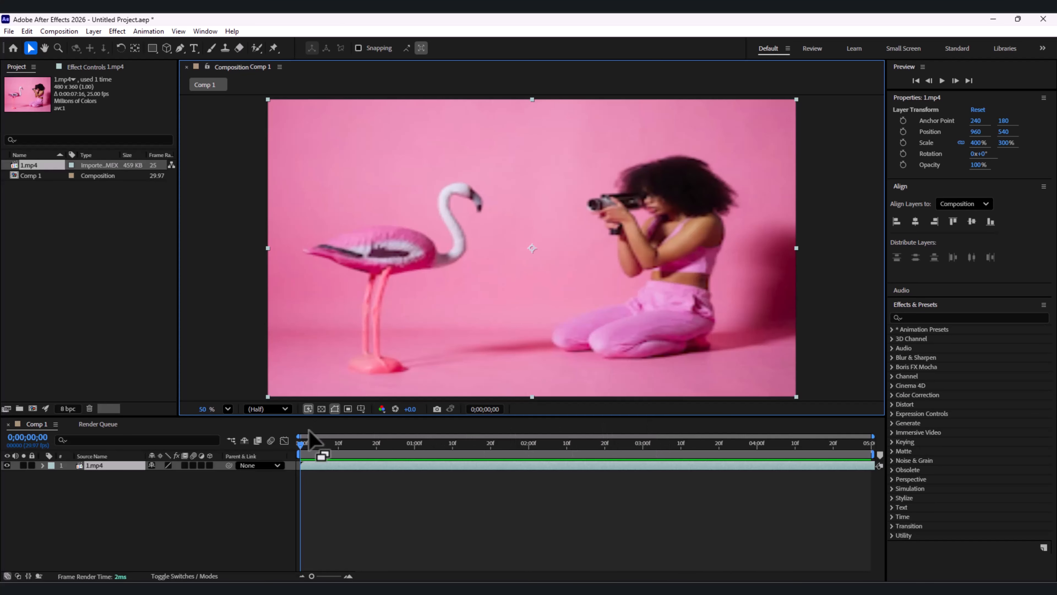
# Step: Split the 1.mp4 layer at 0;00;00;27
pyautogui.moveTo(309, 445); pyautogui.dragTo(420, 463)
pyautogui.press('pageup')
pyautogui.press('pageup')
pyautogui.press('pageup')
pyautogui.press('pageup')
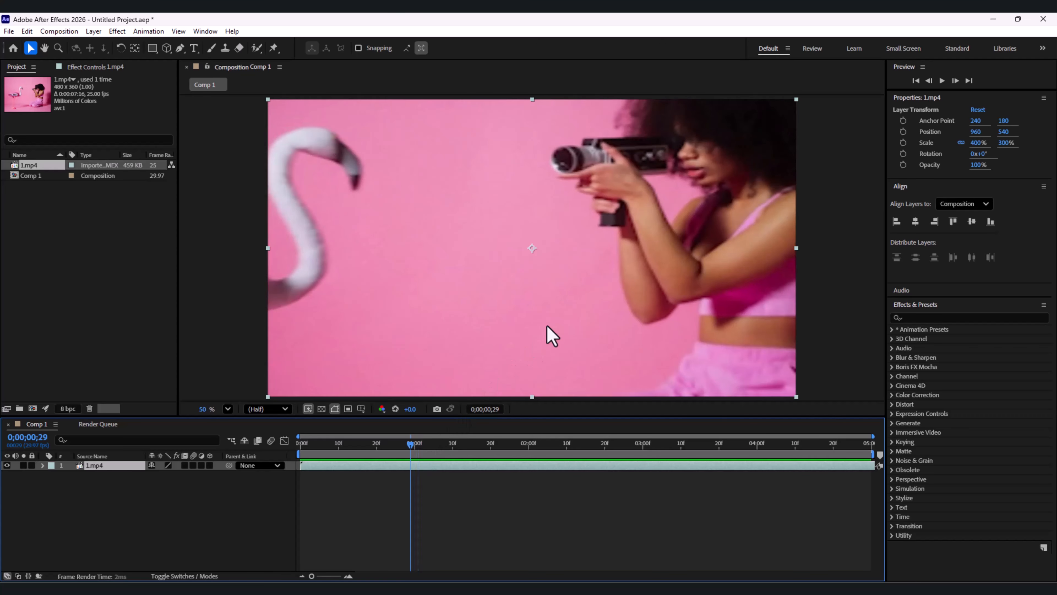
pyautogui.press('n')
pyautogui.hotkey('ctrl', 'shift', 'd')
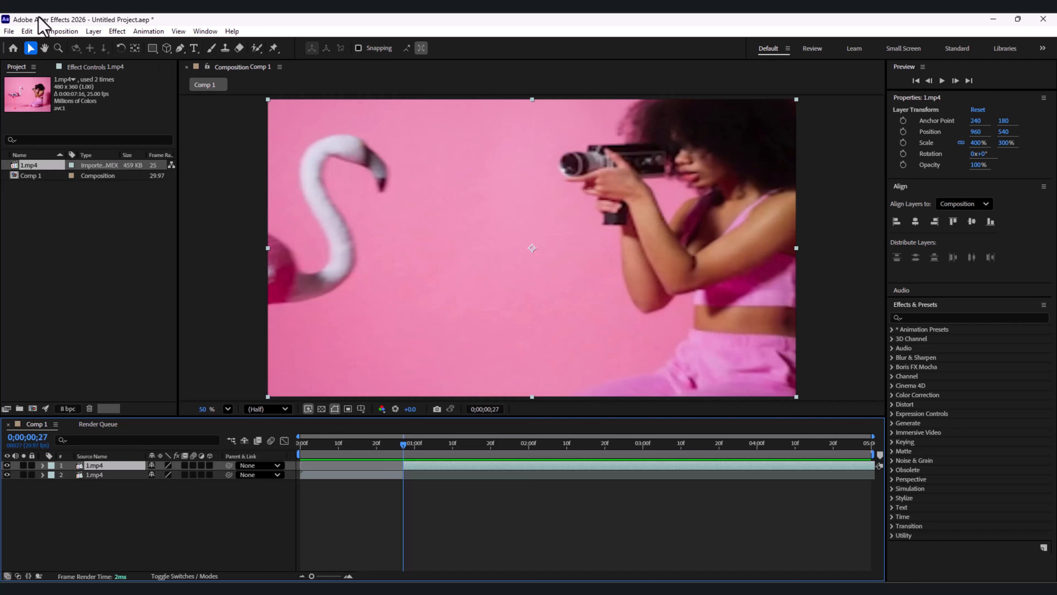
pyautogui.click(28, 32)
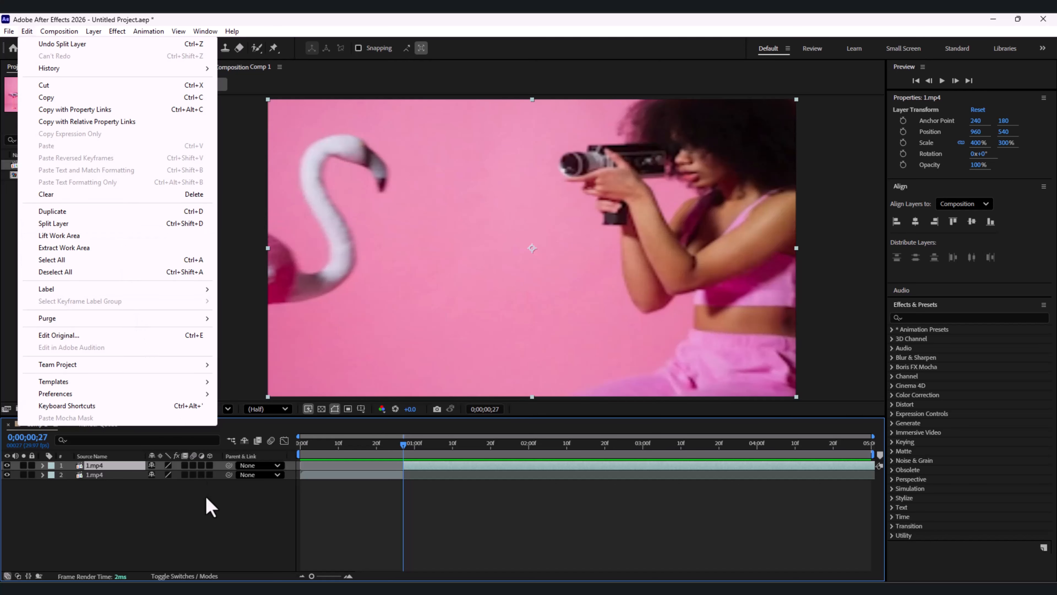
pyautogui.click(219, 554)
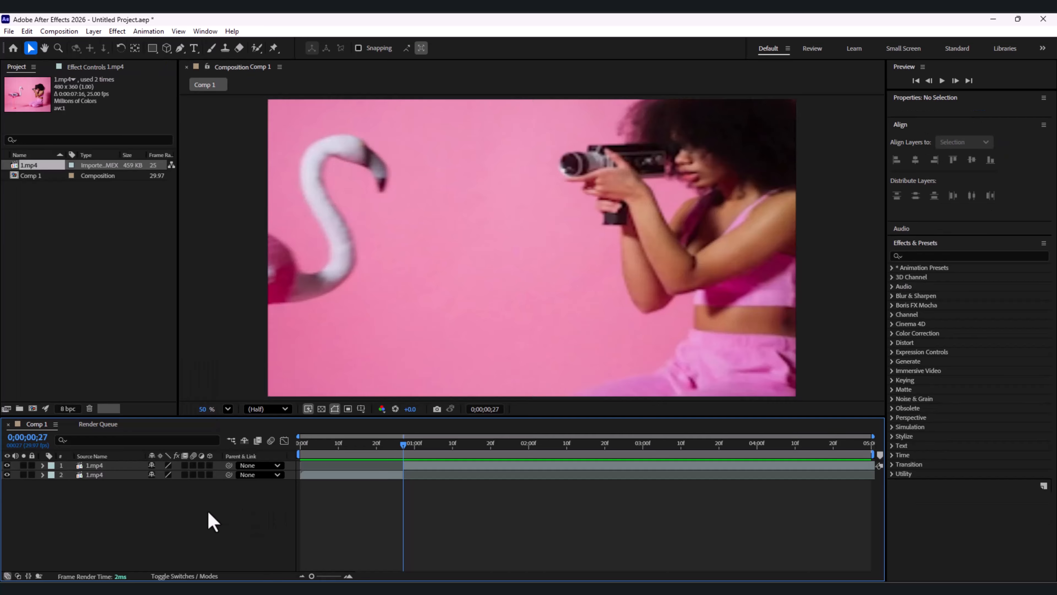
# Step: Create a white solid layer at the composition size of 1920 × 1080 px
pyautogui.rightClick(190, 516)
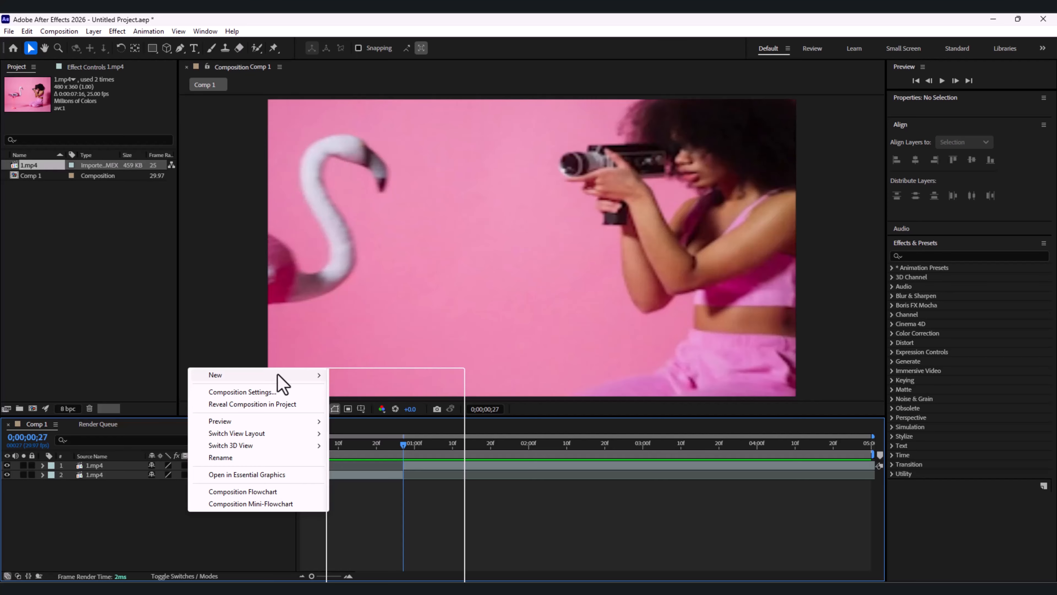
pyautogui.moveTo(278, 377)
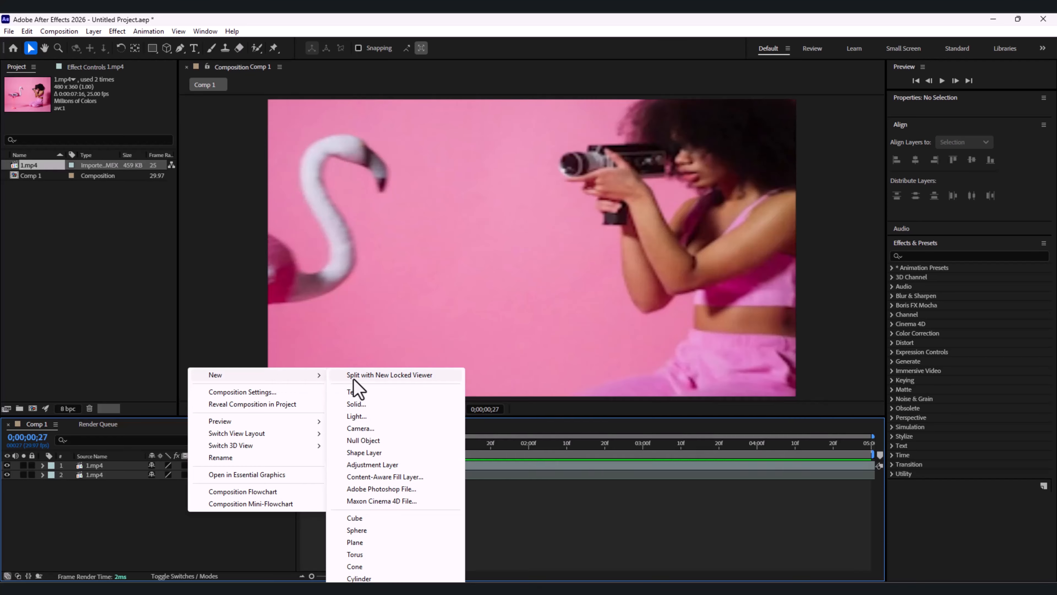
pyautogui.click(346, 403)
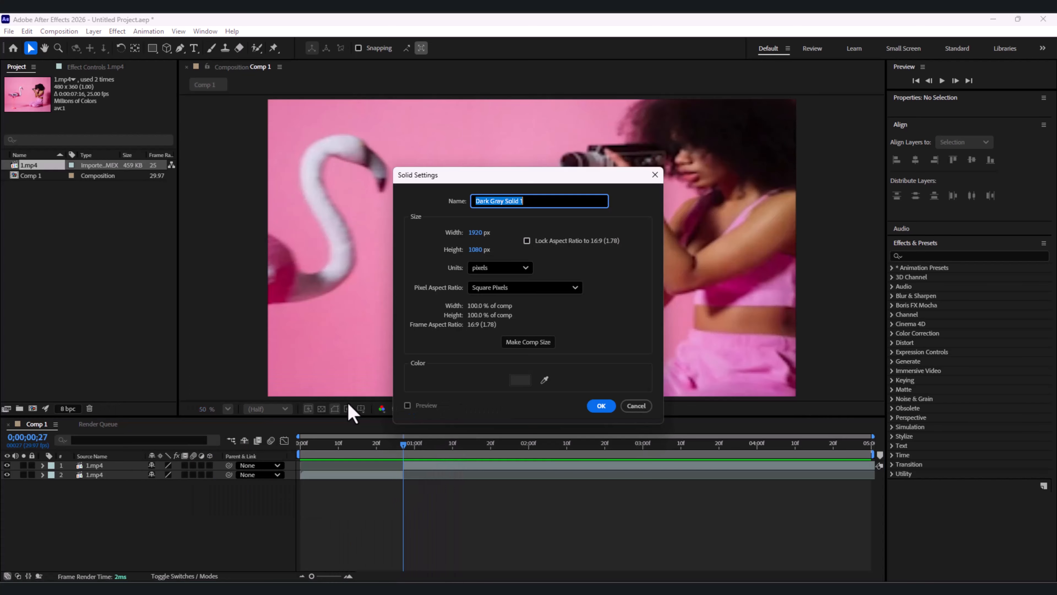
pyautogui.click(511, 381)
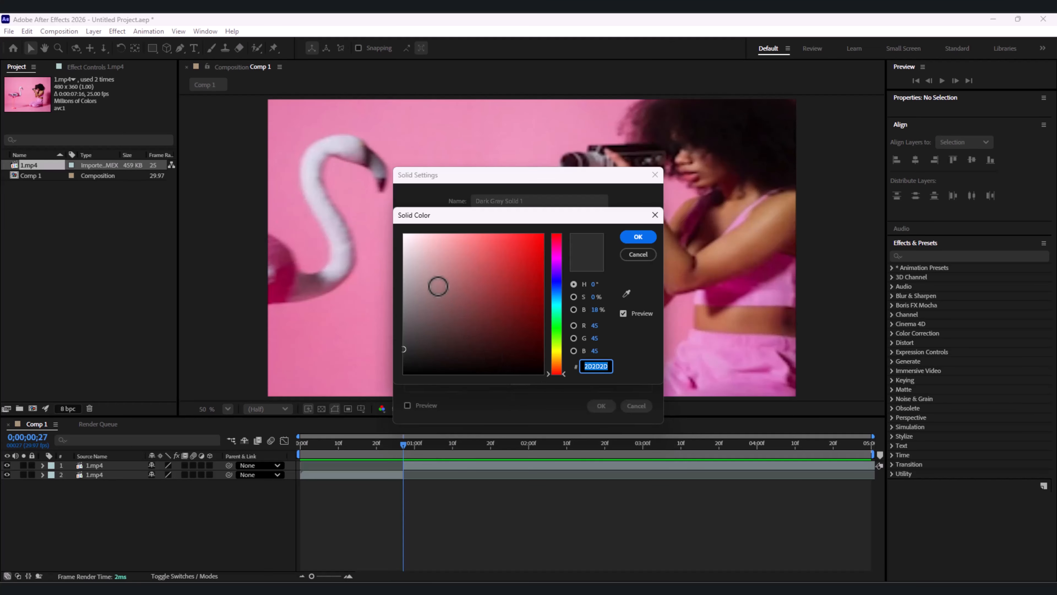
pyautogui.moveTo(438, 286); pyautogui.dragTo(396, 214)
pyautogui.click(638, 236)
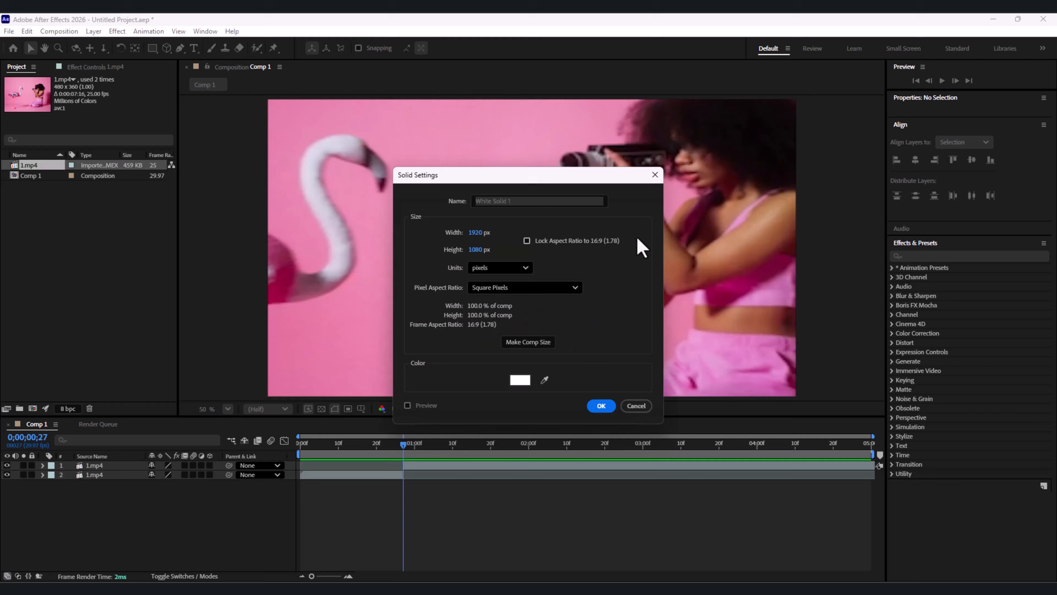
pyautogui.click(601, 406)
# Step: Trim the white solid to the span from 0;00;00;27 to 0;00;01;06 by splitting it and deleting the outer pieces
pyautogui.click(435, 452)
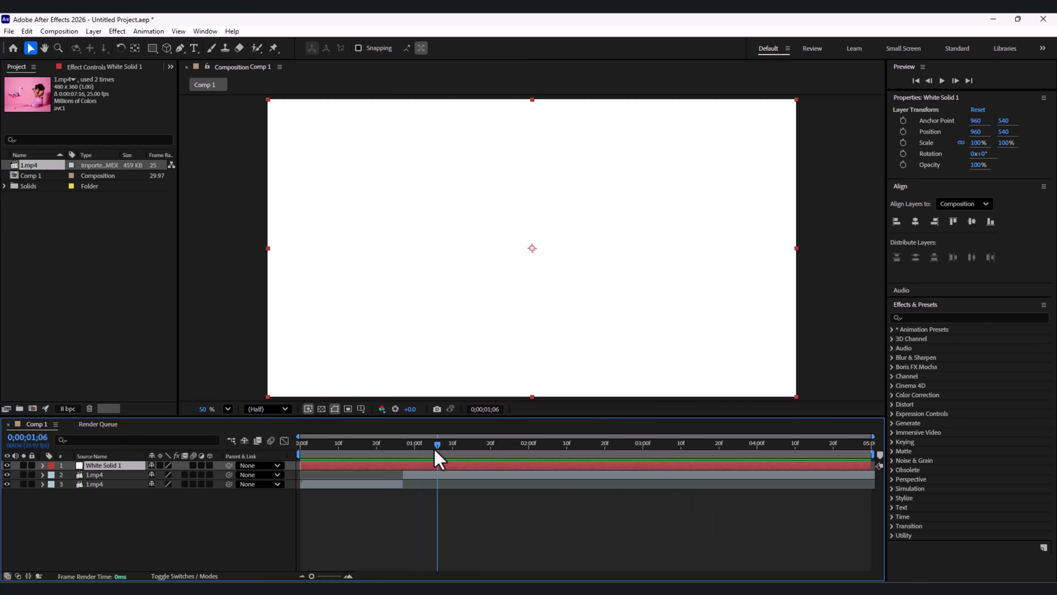
pyautogui.hotkey('ctrl', 'shift', 'd')
pyautogui.moveTo(435, 448); pyautogui.dragTo(400, 456)
pyautogui.click(395, 465)
pyautogui.click(384, 474)
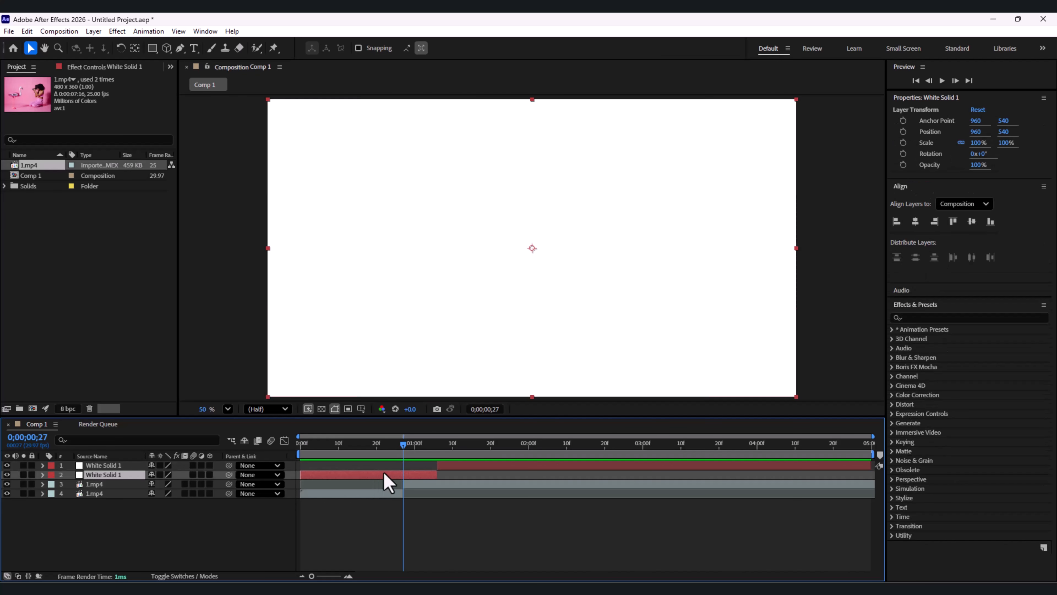
pyautogui.hotkey('ctrl', 'shift', 'd')
pyautogui.click(375, 485)
pyautogui.press('Delete')
pyautogui.click(477, 466)
pyautogui.press('Delete')
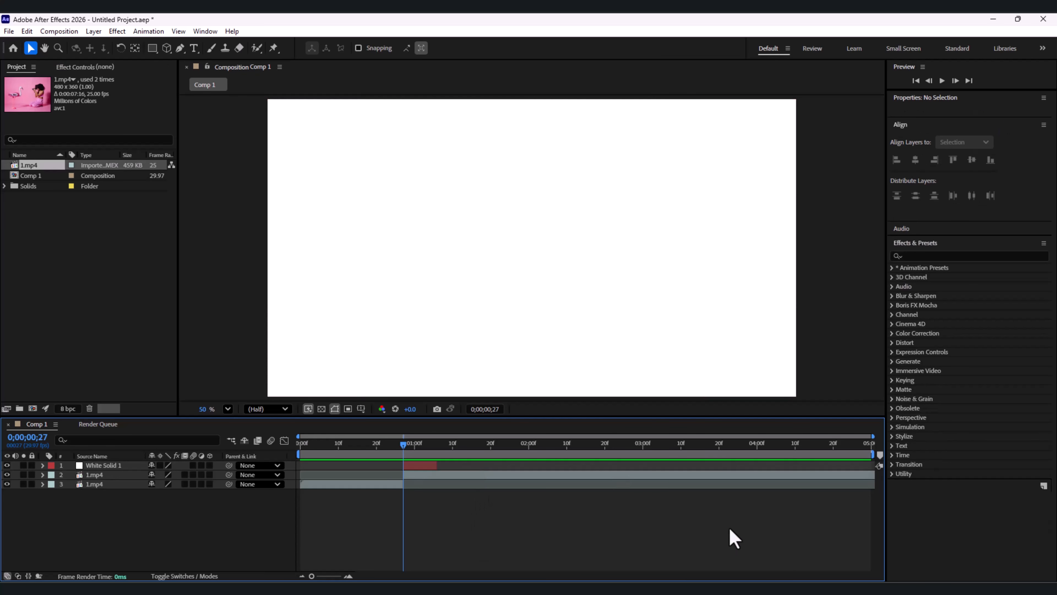
# Step: Place the white solid so it runs from 0;00;00;20 up to the cut, and narrow only its horizontal scale to 35%
pyautogui.moveTo(410, 464); pyautogui.dragTo(381, 446)
pyautogui.click(960, 142)
pyautogui.moveTo(982, 152); pyautogui.dragTo(956, 152)
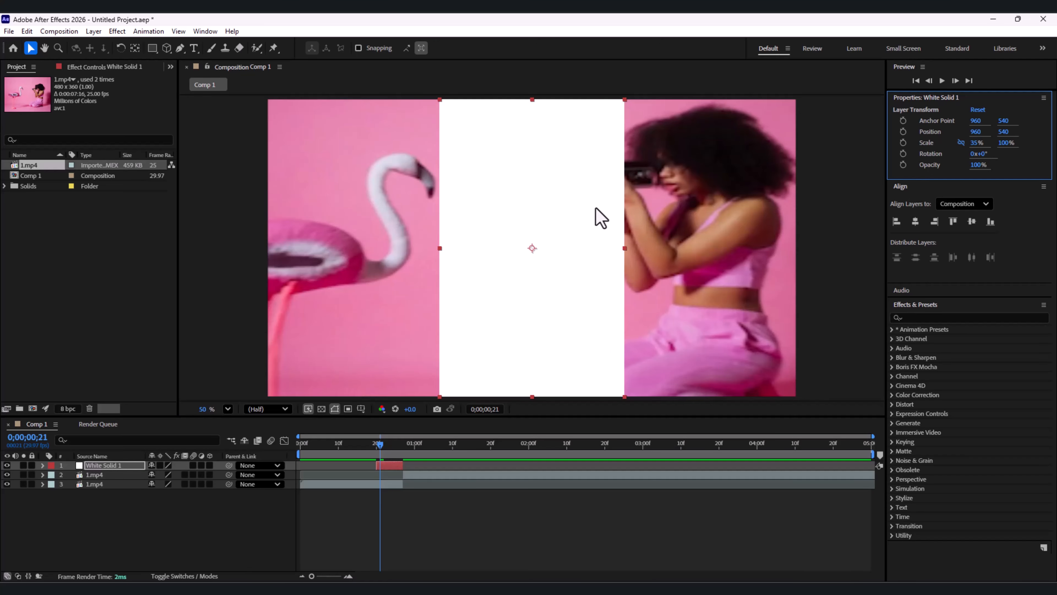
# Step: Widen the white solid to 41% horizontal scale and position it against the left edge of the frame, covering the flamingo
pyautogui.moveTo(596, 208); pyautogui.dragTo(422, 204)
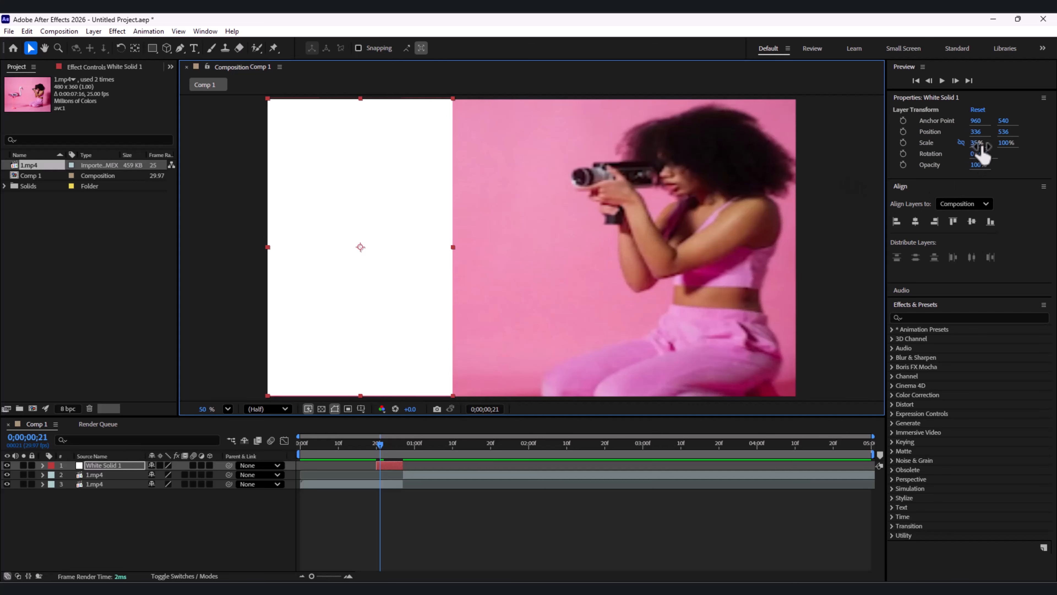
pyautogui.moveTo(978, 147); pyautogui.dragTo(983, 148)
pyautogui.moveTo(420, 272); pyautogui.dragTo(434, 273)
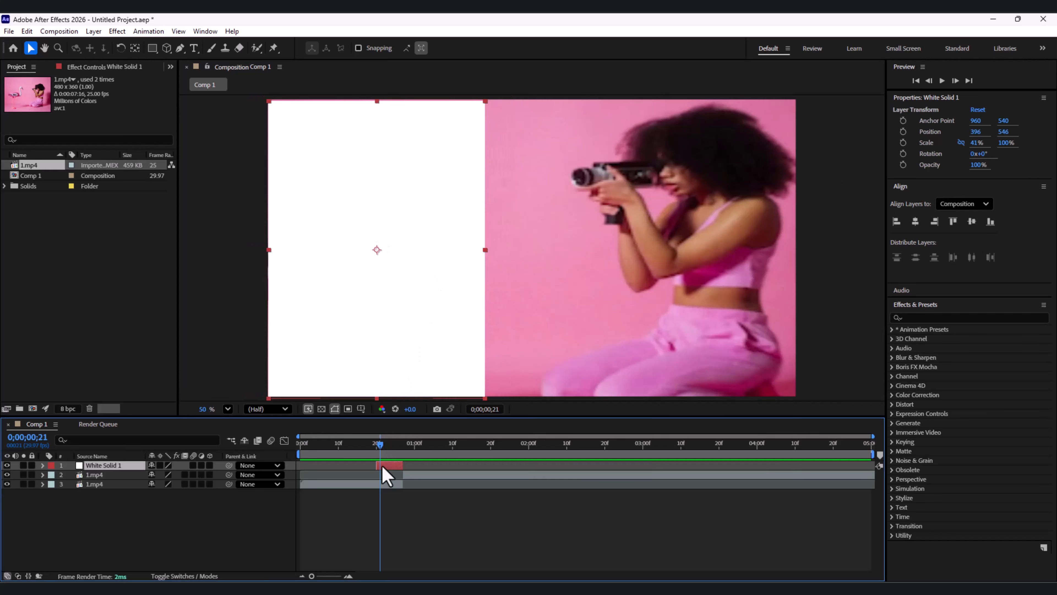
# Step: Duplicate the white solid, move the copy to the right side of the frame and start it at the cut
pyautogui.hotkey('ctrl', 'd')
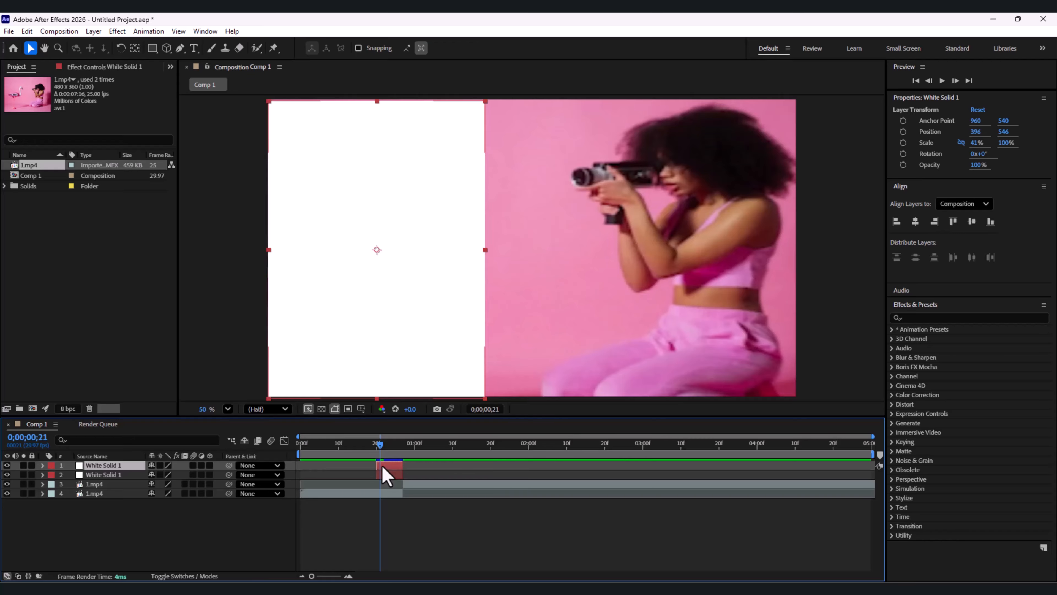
pyautogui.moveTo(389, 356); pyautogui.dragTo(694, 348)
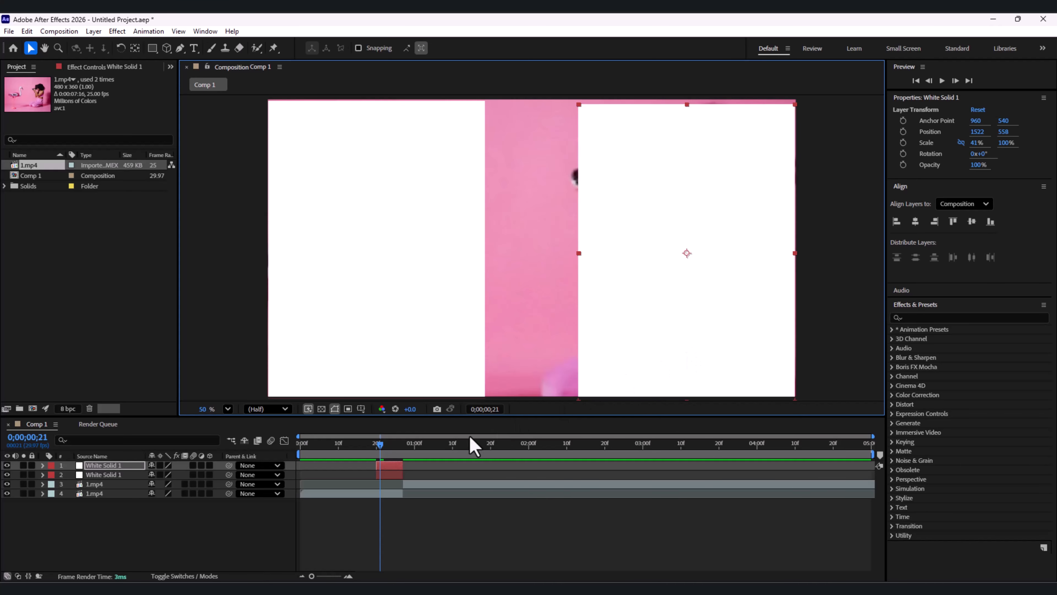
pyautogui.moveTo(390, 466); pyautogui.dragTo(416, 448)
pyautogui.click(408, 443)
# Step: Scale the duplicated solid to 48% by 110% and position it to cover the frame's right side at about 1460, 528
pyautogui.moveTo(679, 306)
pyautogui.mouseDown()
pyautogui.moveTo(660, 298)
pyautogui.moveTo(674, 290)
pyautogui.mouseUp()
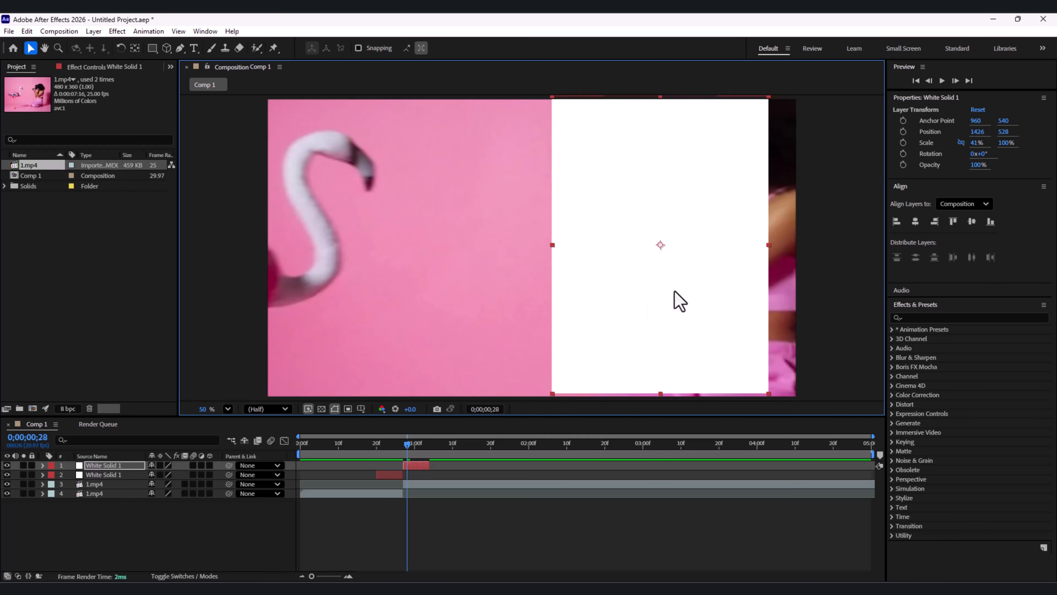
pyautogui.moveTo(976, 142); pyautogui.dragTo(981, 143)
pyautogui.moveTo(1005, 142); pyautogui.dragTo(1010, 142)
pyautogui.moveTo(696, 210); pyautogui.dragTo(706, 211)
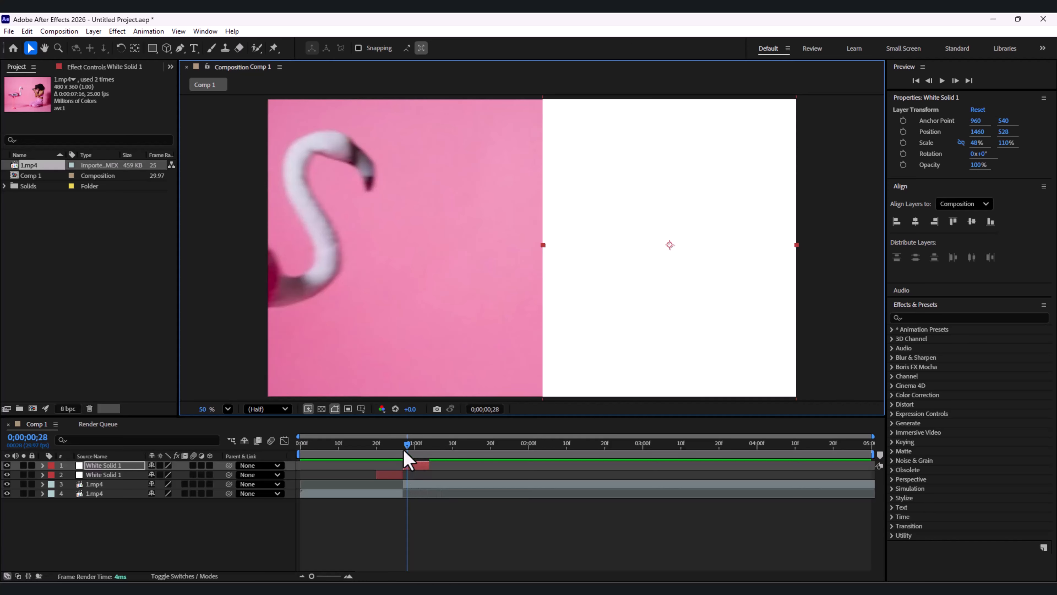
# Step: Add an adjustment layer directly above the two 1.mp4 layers, below the white solids
pyautogui.moveTo(406, 445); pyautogui.dragTo(369, 446)
pyautogui.click(517, 485)
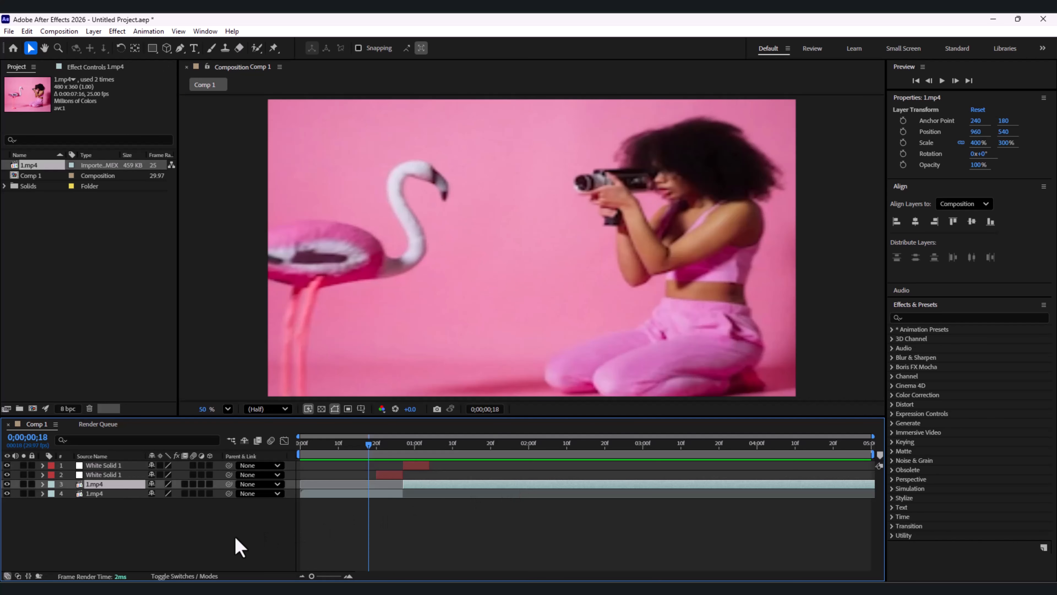
pyautogui.rightClick(234, 539)
pyautogui.moveTo(324, 401)
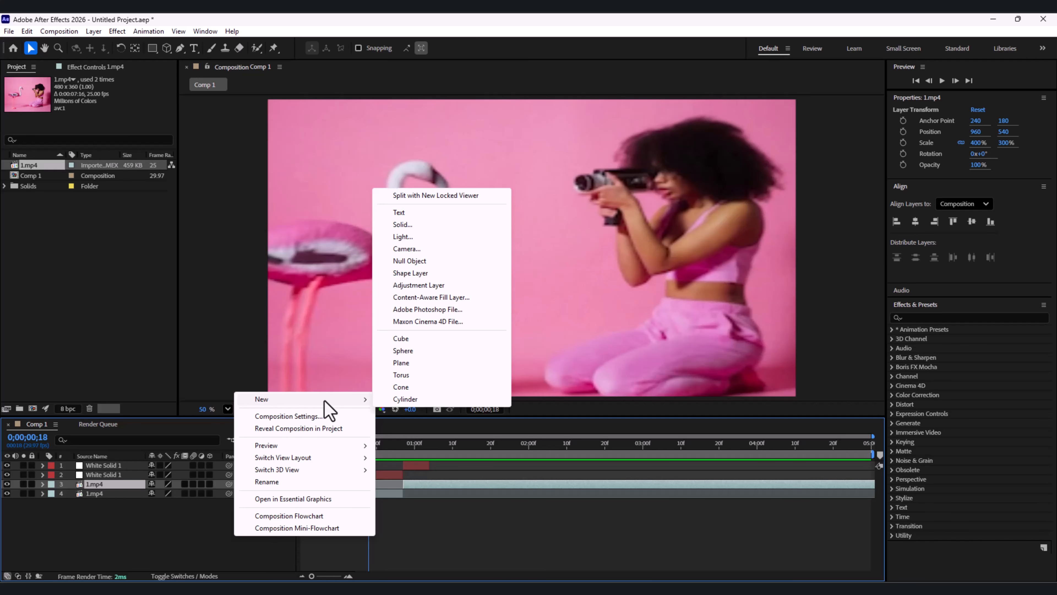
pyautogui.click(449, 285)
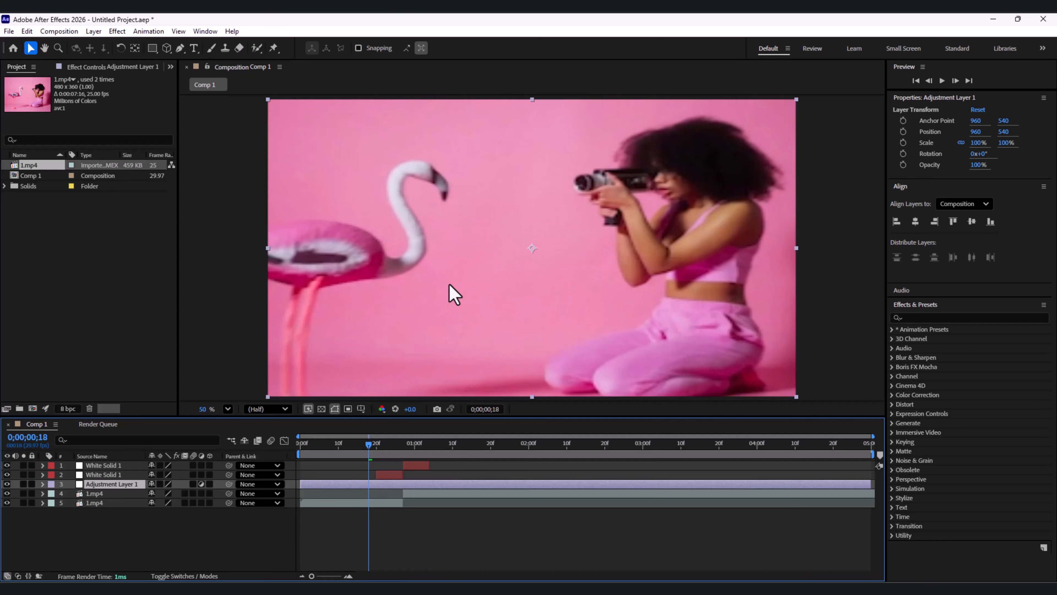
# Step: Trim the adjustment layer to run from 0;00;00;15 to 0;00;01;04, around the two white solids
pyautogui.moveTo(312, 576); pyautogui.dragTo(328, 576)
pyautogui.moveTo(423, 444)
pyautogui.mouseDown()
pyautogui.moveTo(406, 443)
pyautogui.moveTo(440, 443)
pyautogui.mouseUp()
pyautogui.press('pageup')
pyautogui.press('pageup')
pyautogui.press('pageup')
pyautogui.press('pageup')
pyautogui.press('pageup')
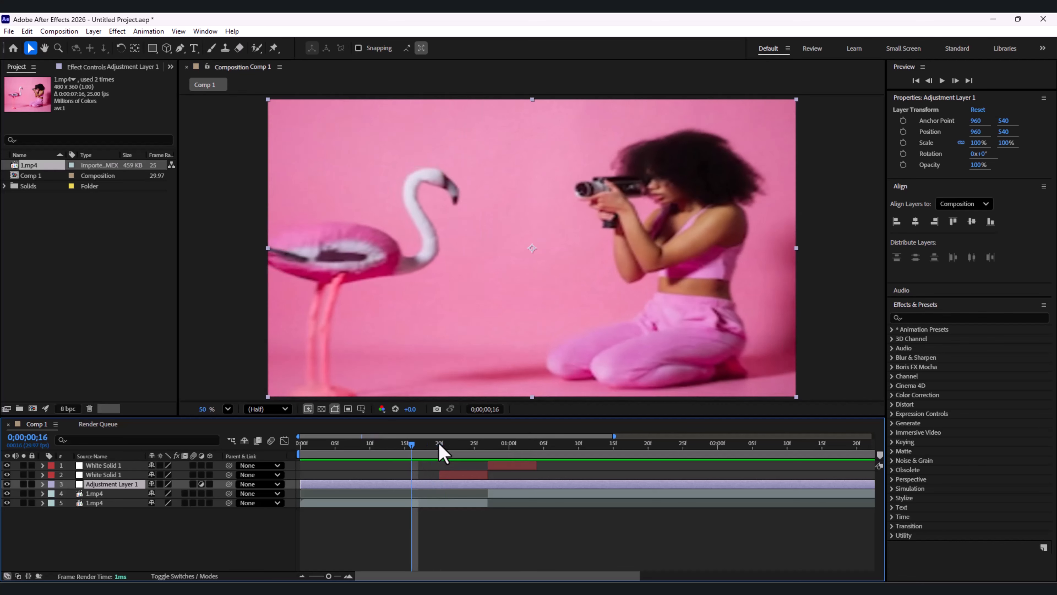
pyautogui.moveTo(406, 444); pyautogui.dragTo(536, 445)
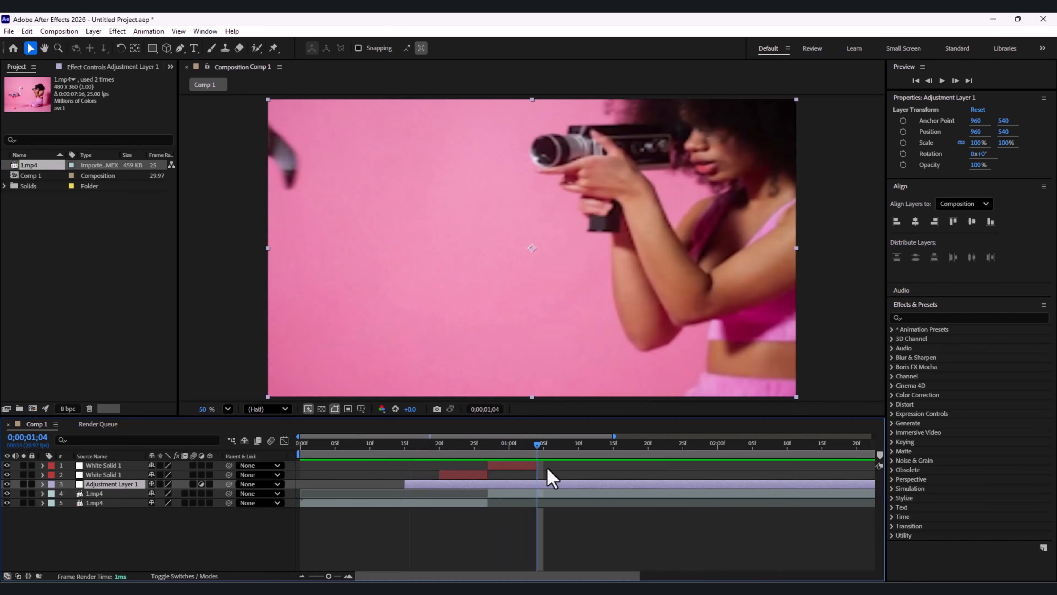
pyautogui.hotkey('ctrl', 'shift', 'd')
pyautogui.press('Delete')
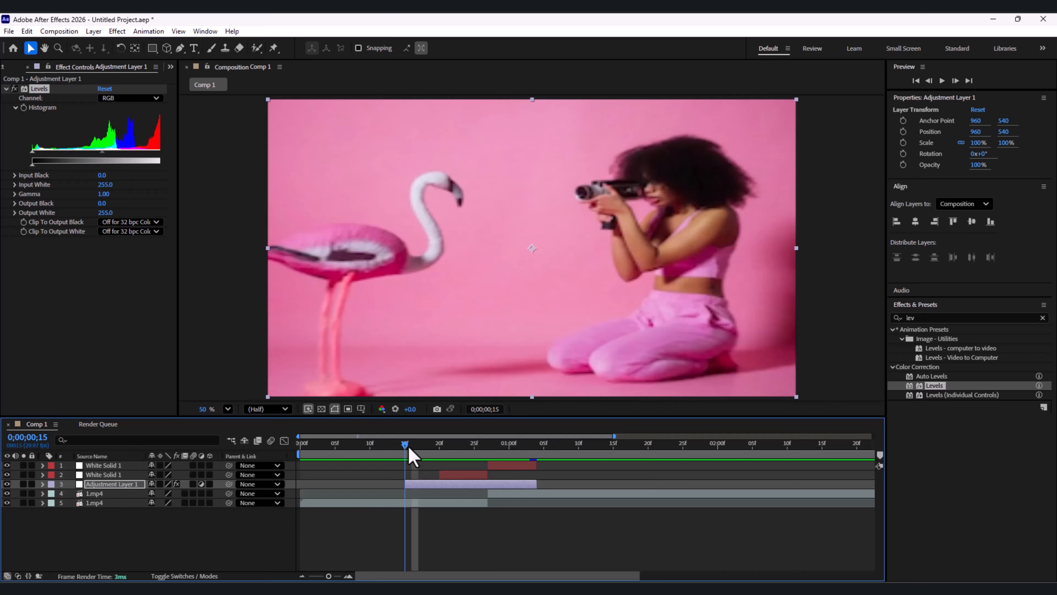
# Step: Set Input White to 51 in the adjustment layer's Levels effect to blow out the highlights
pyautogui.moveTo(409, 449); pyautogui.dragTo(447, 449)
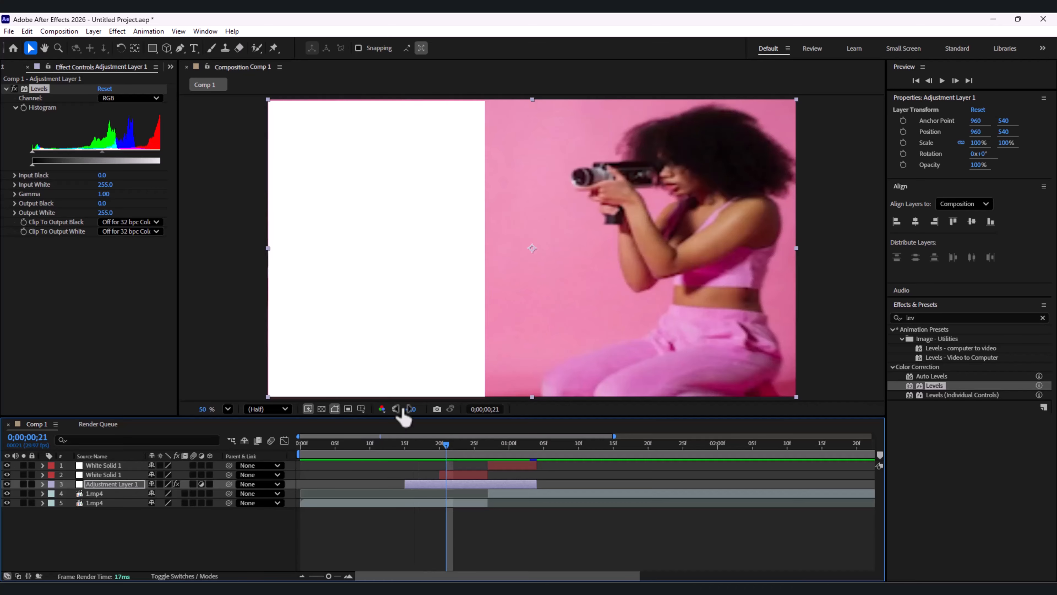
pyautogui.click(85, 188)
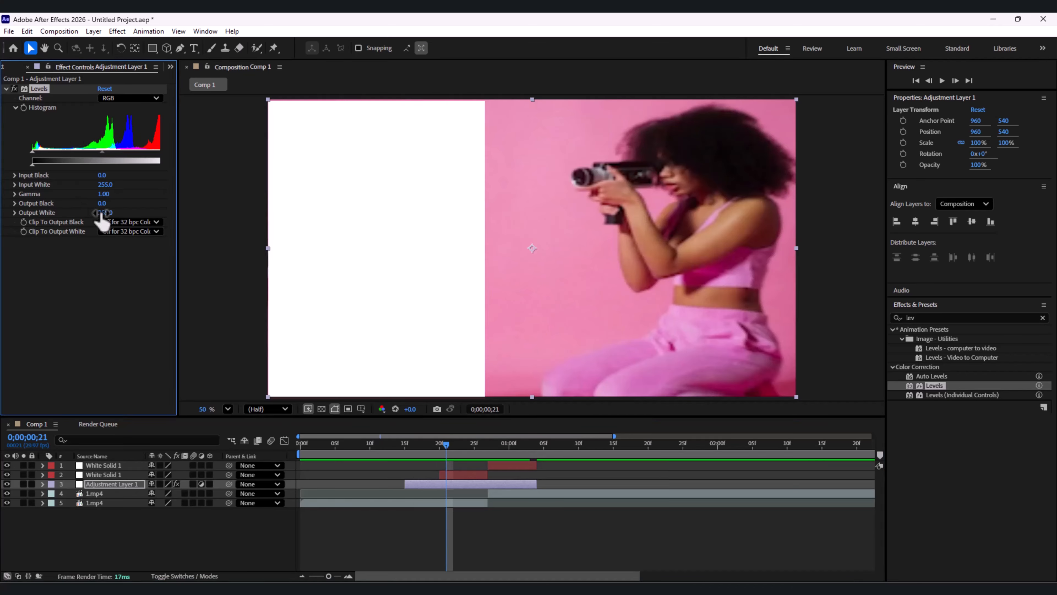
pyautogui.moveTo(102, 213); pyautogui.dragTo(233, 216)
pyautogui.moveTo(394, 448); pyautogui.dragTo(495, 451)
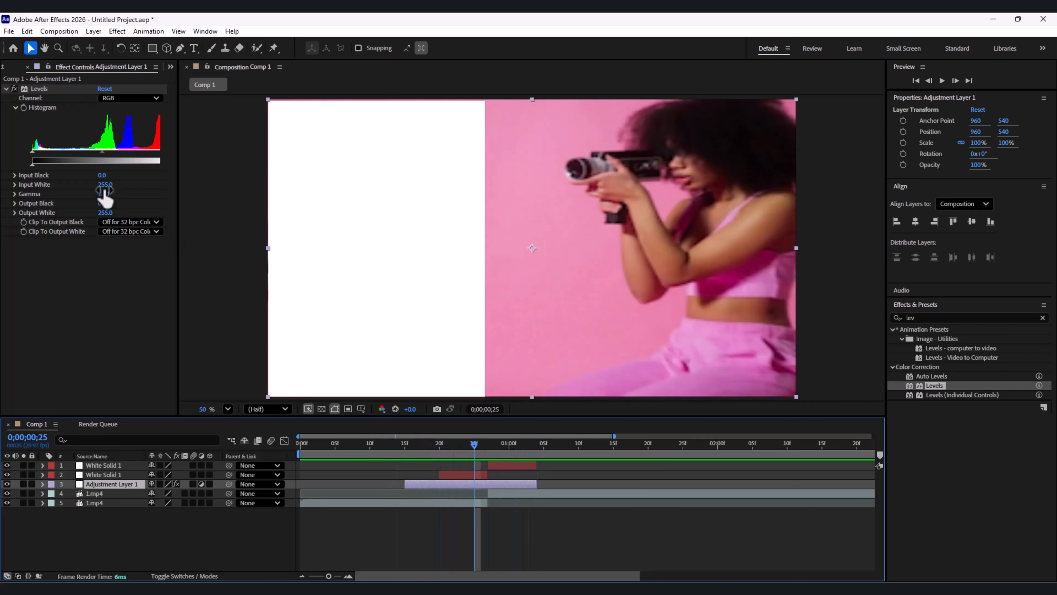
pyautogui.moveTo(105, 185); pyautogui.dragTo(61, 191)
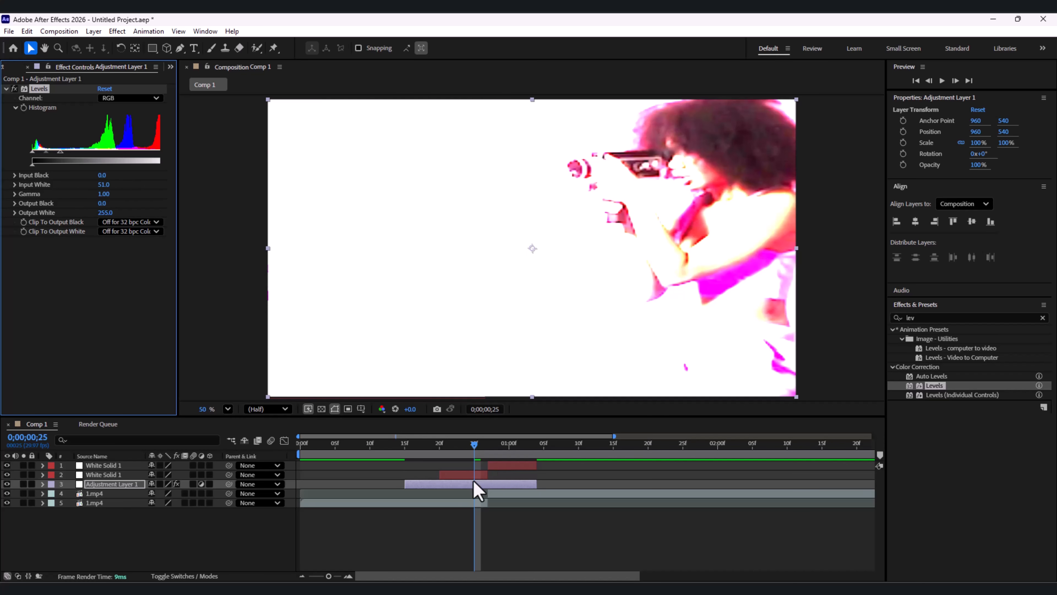
# Step: Duplicate the adjustment layer and shift the copy so it starts at about 0;00;00;24, overlapping the original
pyautogui.click(449, 484)
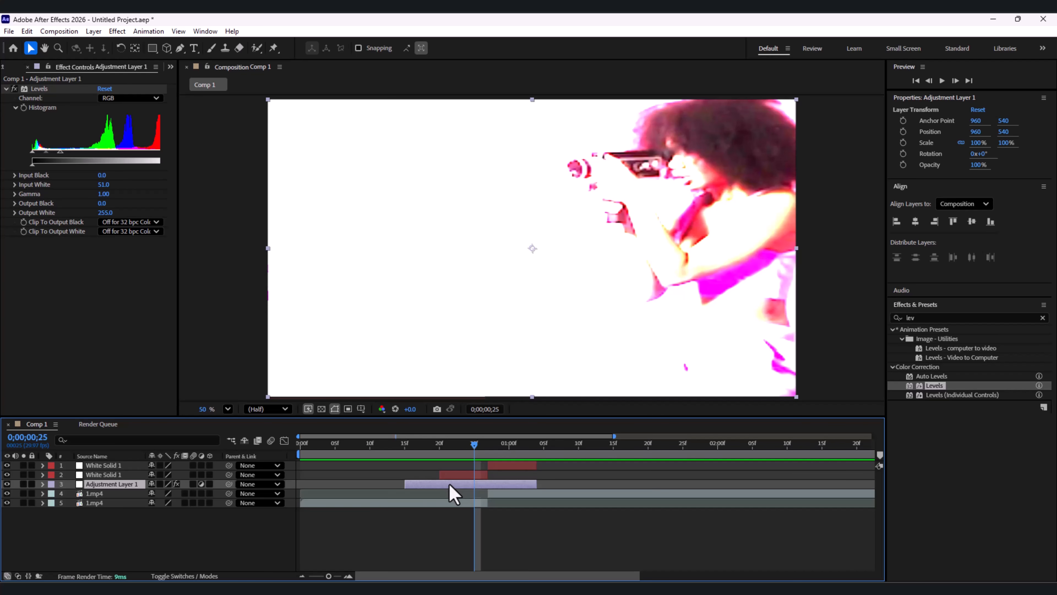
pyautogui.hotkey('ctrl', 'd')
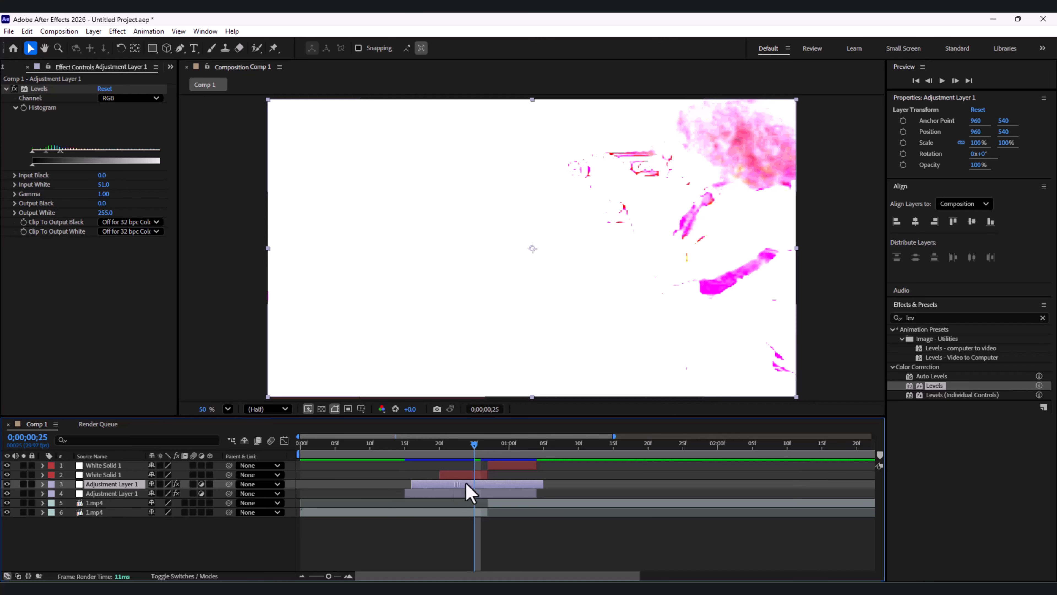
pyautogui.moveTo(466, 484); pyautogui.dragTo(512, 485)
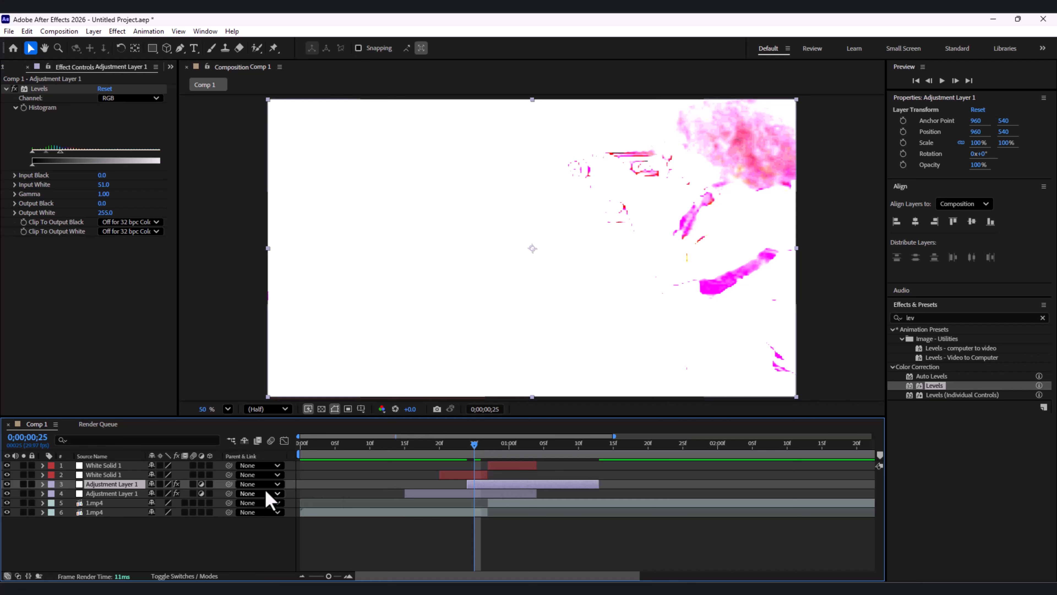
# Step: Parent the upper adjustment layer (layer 3) to White Solid 1 on layer 1 and preview the flash transition
pyautogui.click(277, 484)
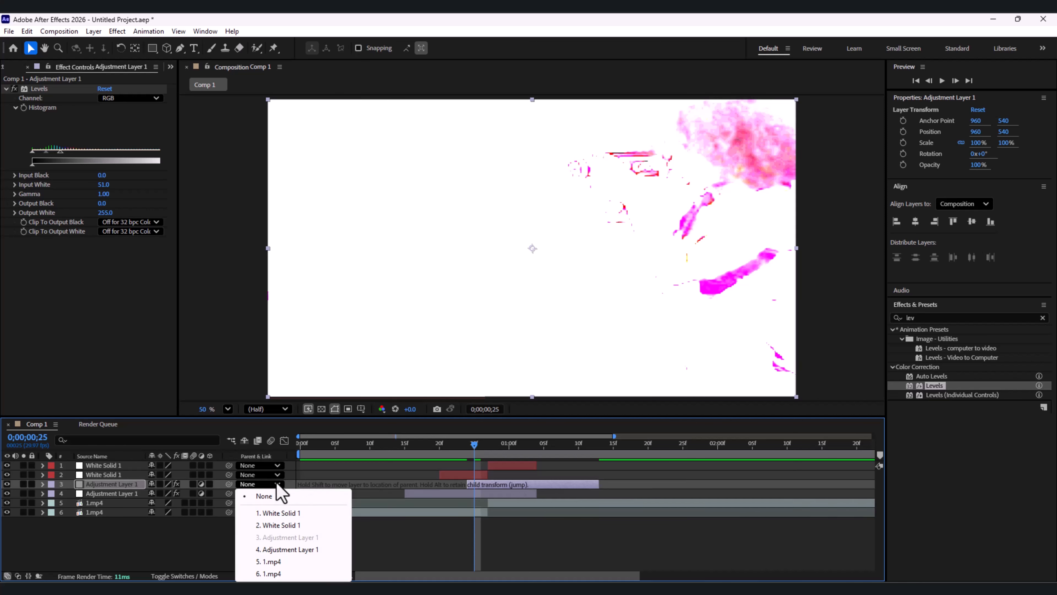
pyautogui.click(277, 513)
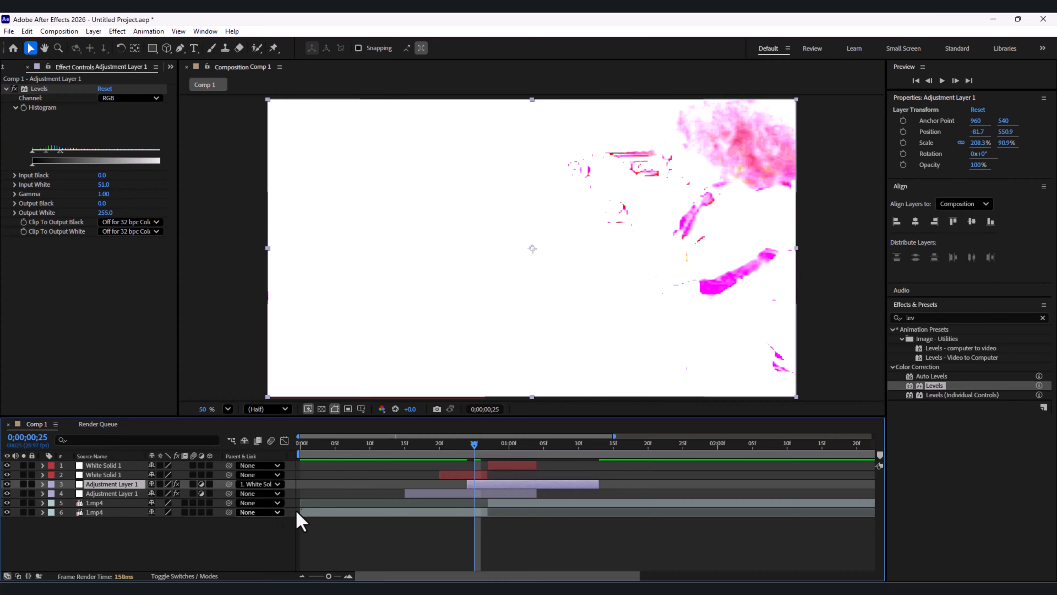
pyautogui.moveTo(513, 458); pyautogui.dragTo(379, 451)
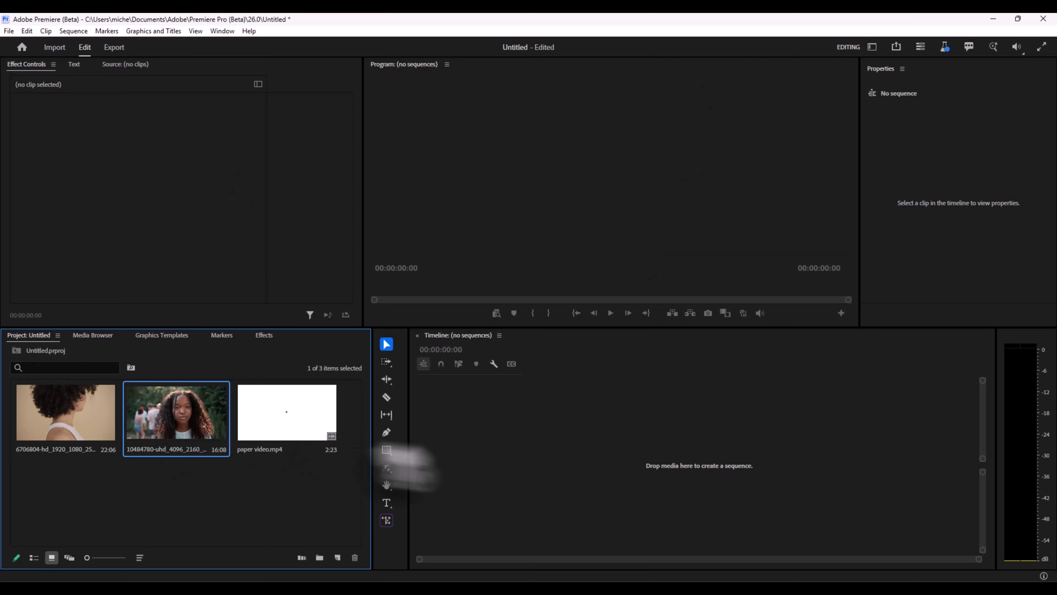
# Step: In Premiere, sequence the 10484780-uhd clip followed by the 6706804-hd clip, with the first on V2 and the second on V1
pyautogui.moveTo(403, 459); pyautogui.dragTo(469, 489)
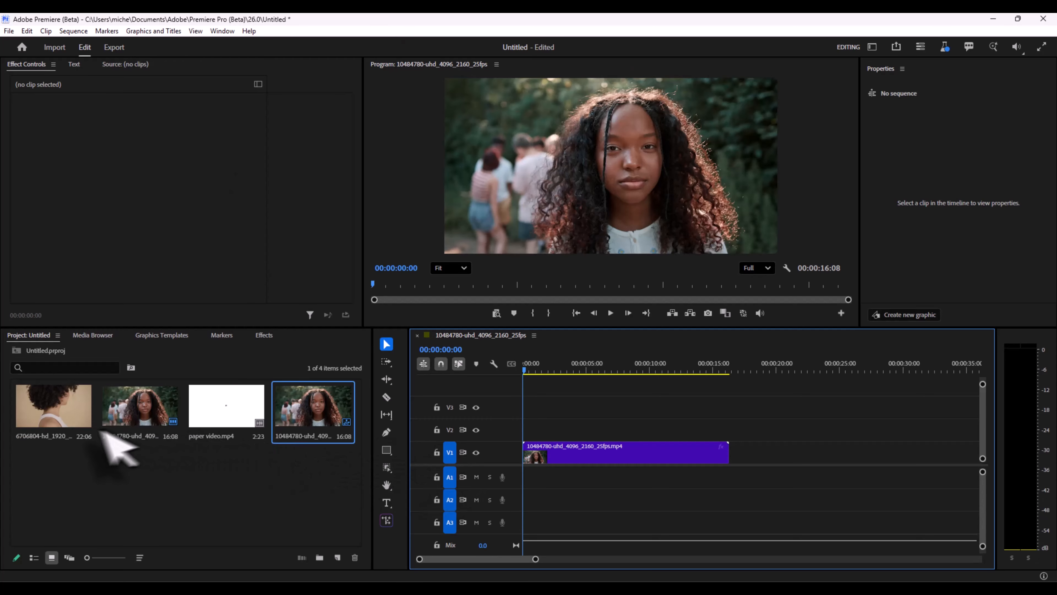
pyautogui.moveTo(63, 426); pyautogui.dragTo(732, 449)
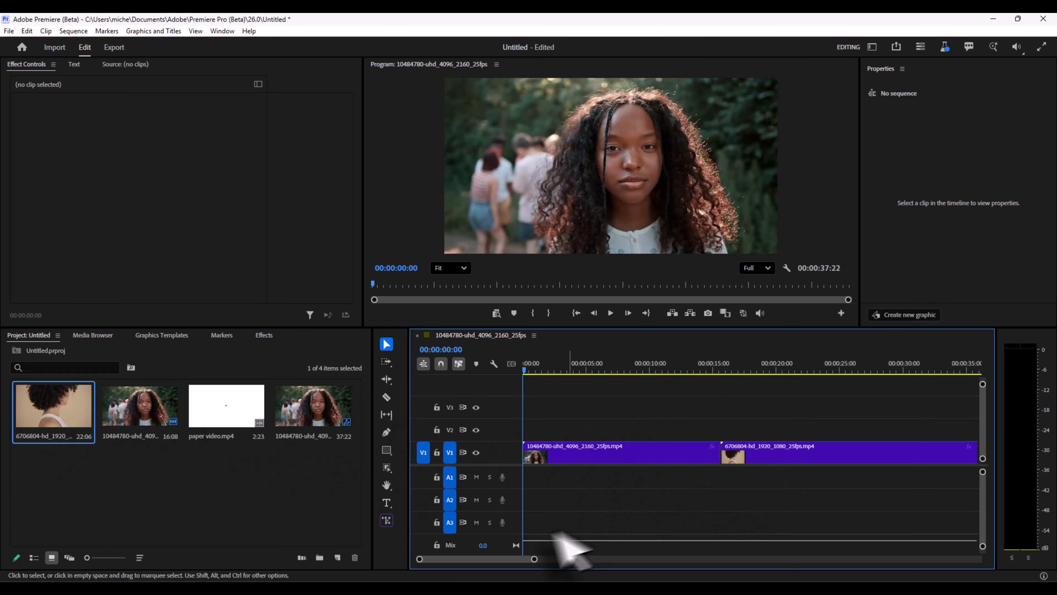
pyautogui.moveTo(536, 559); pyautogui.dragTo(571, 563)
pyautogui.moveTo(591, 454)
pyautogui.mouseDown()
pyautogui.moveTo(580, 453)
pyautogui.moveTo(593, 444)
pyautogui.mouseUp()
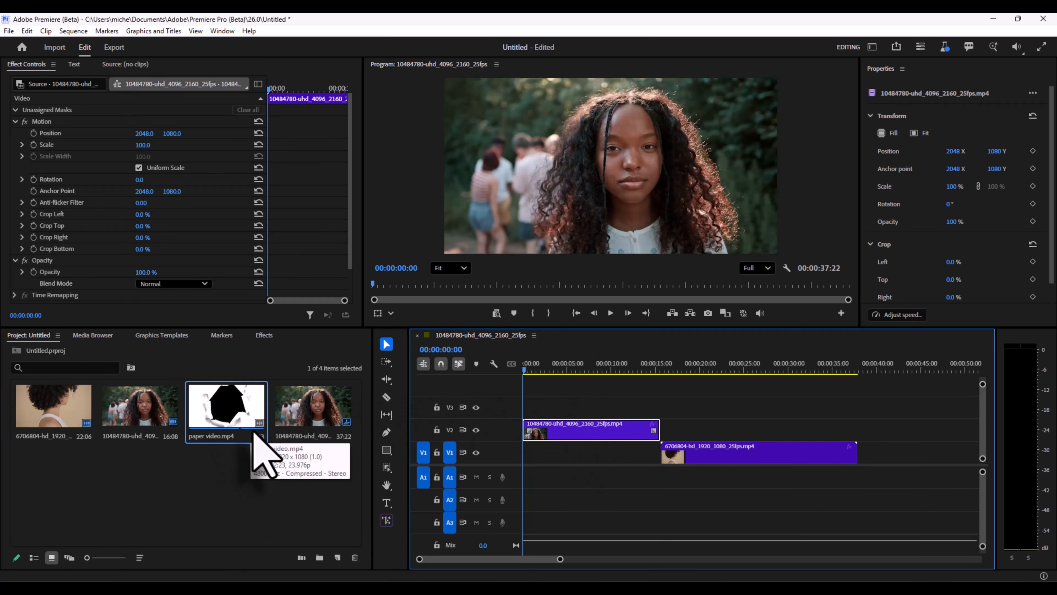
# Step: Place paper video.mp4 on V3 ending at the cut between the clips, and scale it to 249% to fill the frame
pyautogui.moveTo(255, 447); pyautogui.dragTo(631, 406)
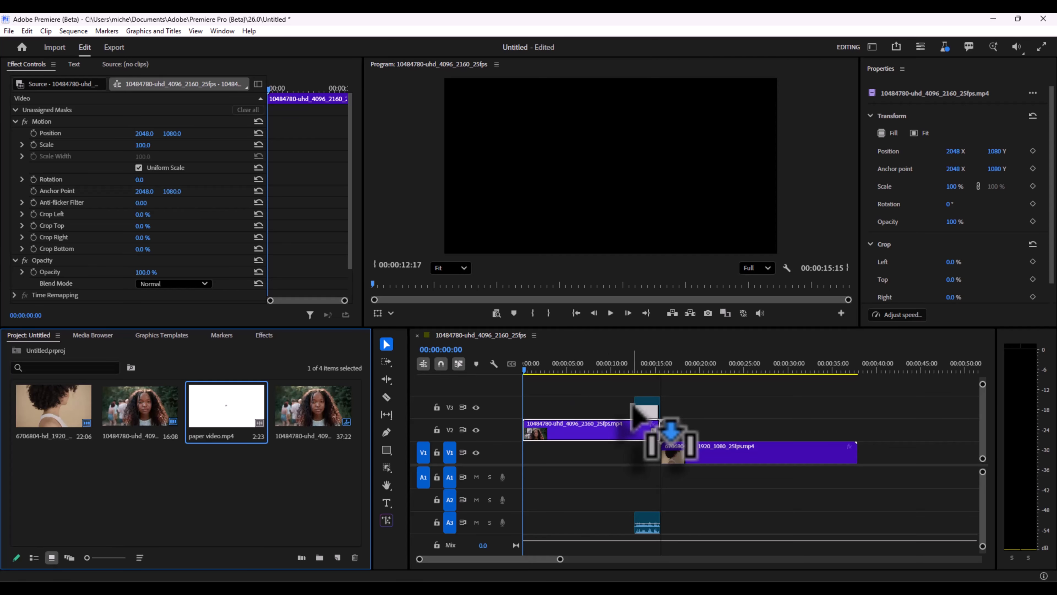
pyautogui.moveTo(632, 405); pyautogui.dragTo(632, 404)
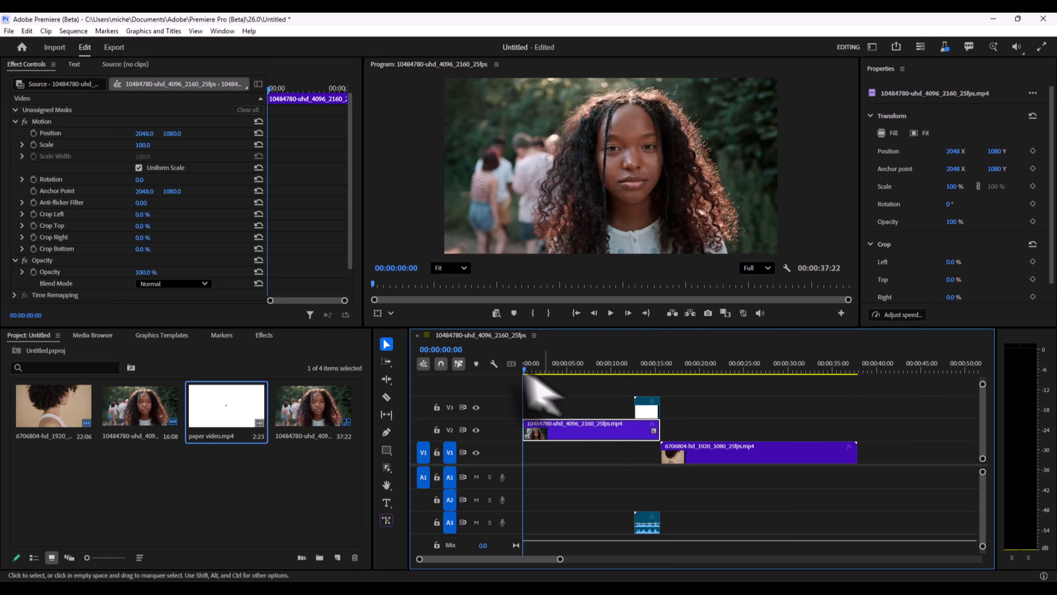
pyautogui.moveTo(524, 372); pyautogui.dragTo(647, 376)
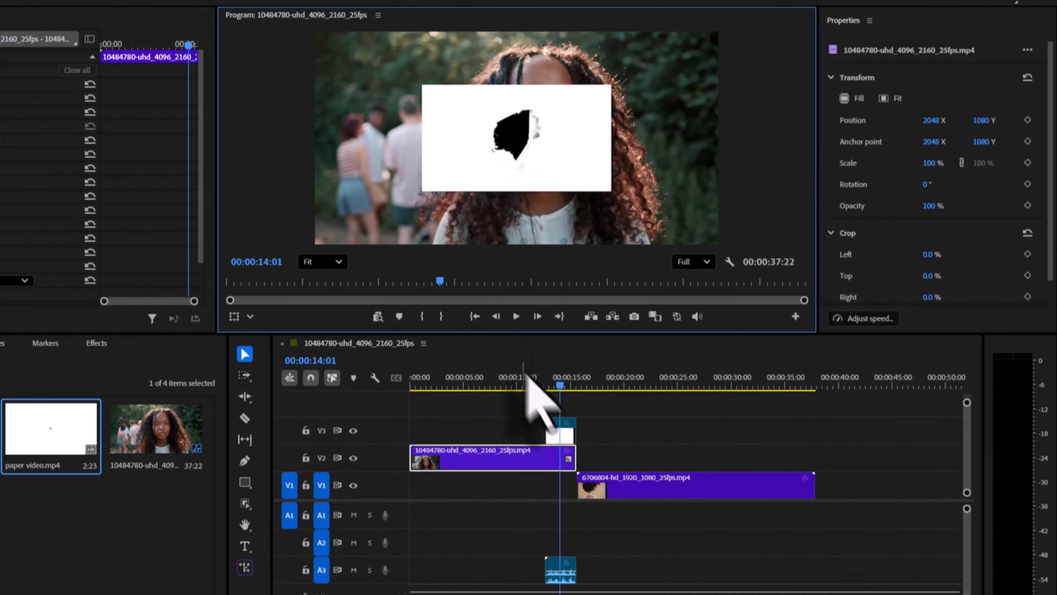
pyautogui.click(561, 431)
pyautogui.moveTo(929, 163); pyautogui.dragTo(1034, 174)
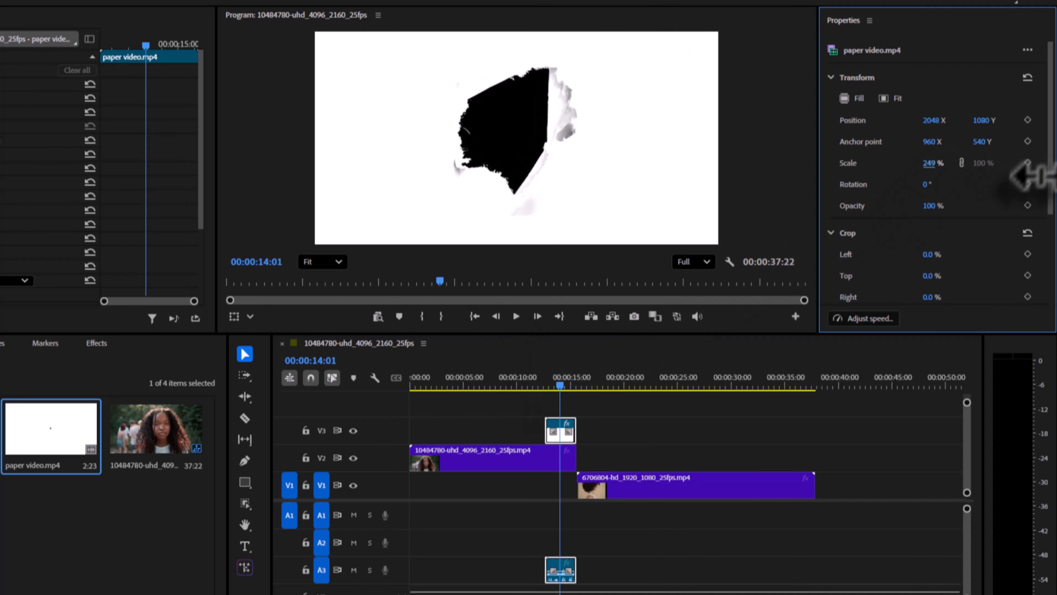
# Step: Split the V2 clip with the Razor tool at 00:00:12:13, where the paper video begins
pyautogui.moveTo(562, 391); pyautogui.dragTo(546, 387)
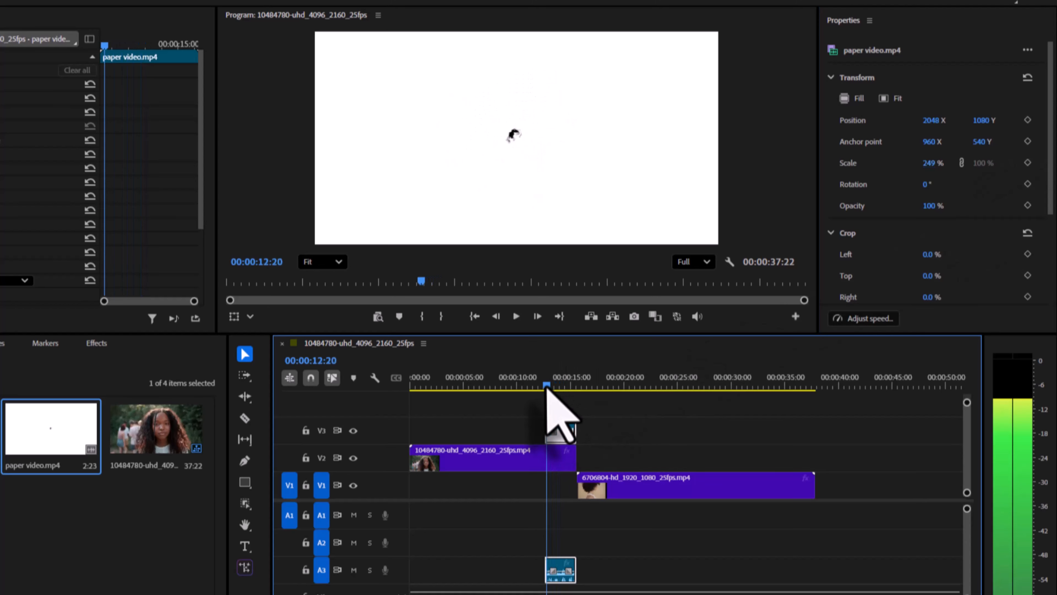
pyautogui.click(528, 458)
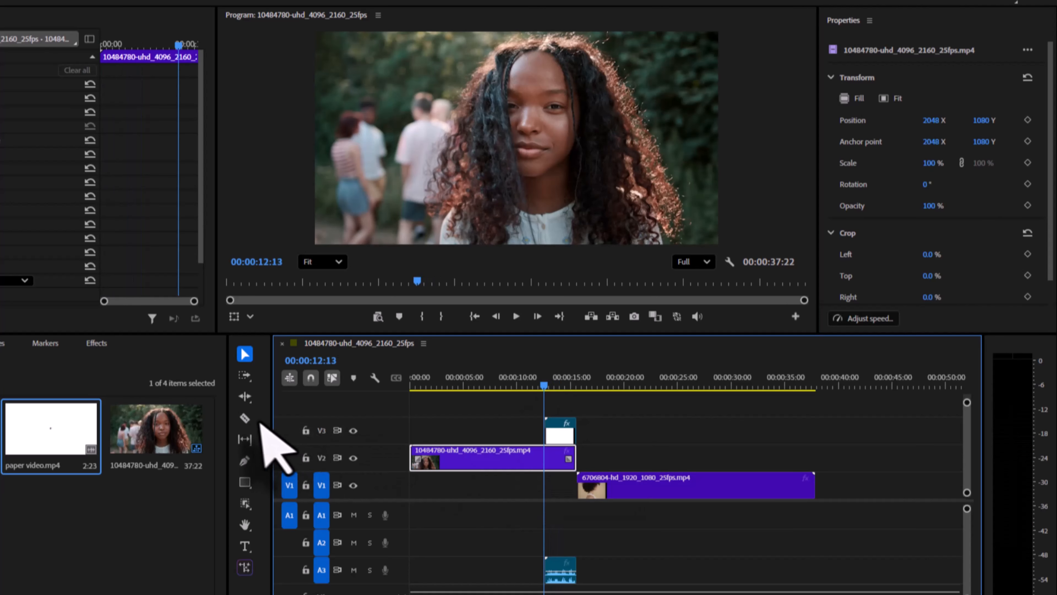
pyautogui.click(245, 418)
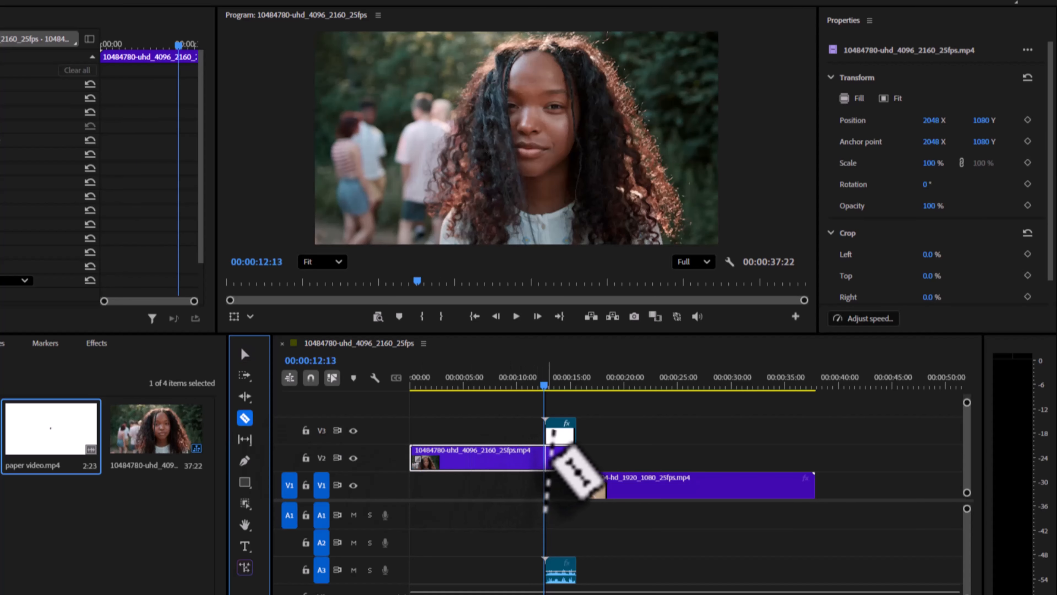
pyautogui.click(546, 453)
pyautogui.press('v')
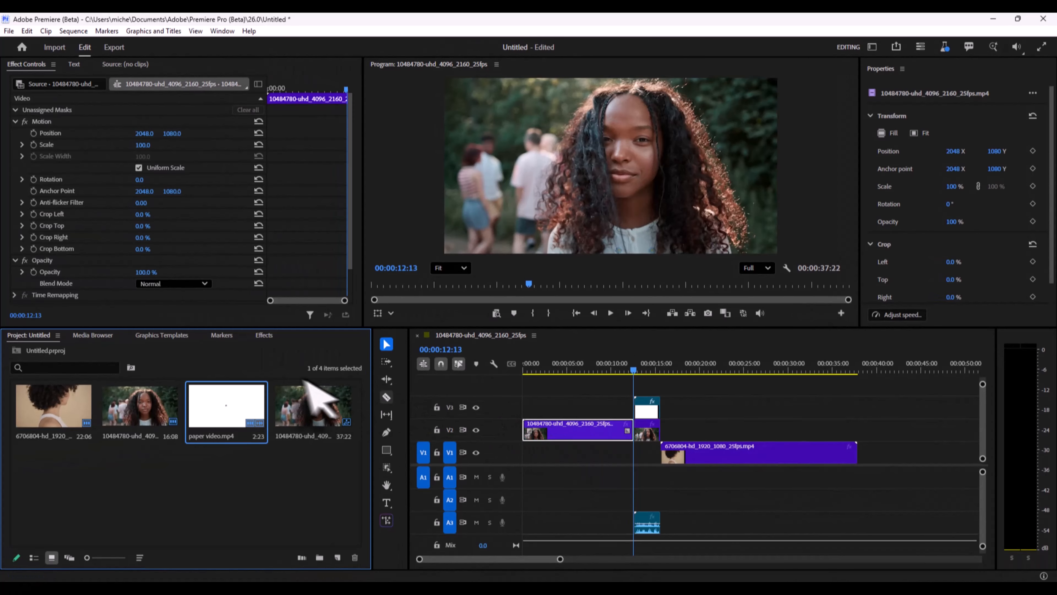
# Step: Find the Track Matte Key effect and apply it to the short V2 segment beneath the paper video
pyautogui.click(264, 335)
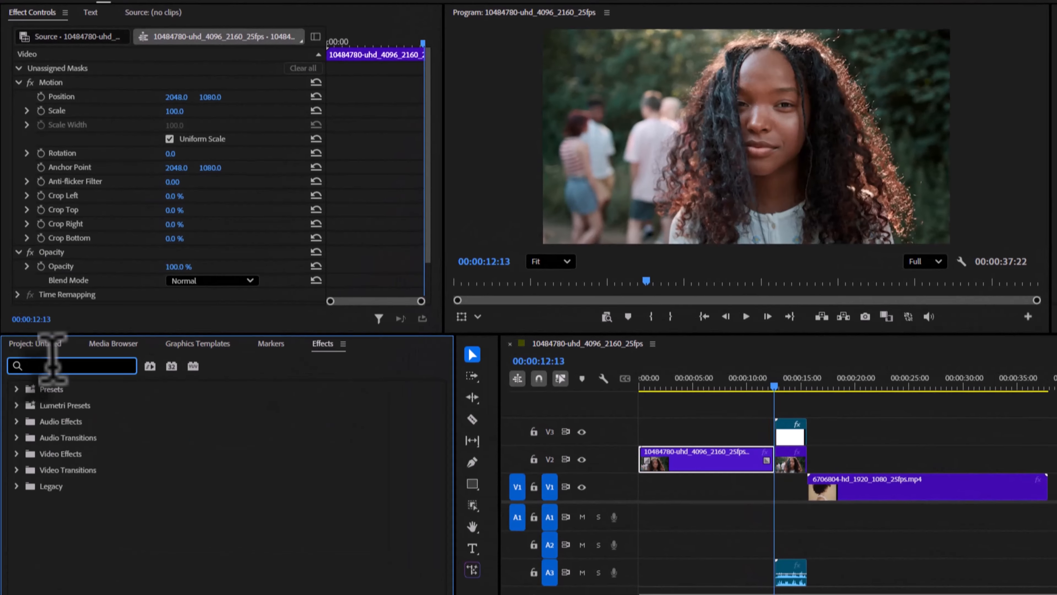
pyautogui.click(44, 366)
pyautogui.write('trs')
pyautogui.press('BackSpace')
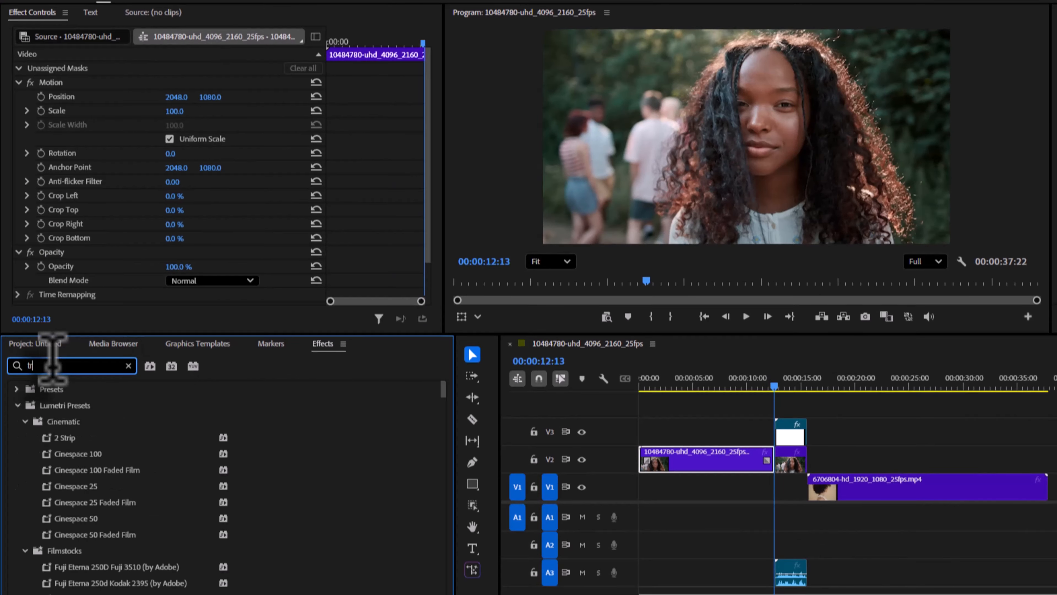
pyautogui.write('ack')
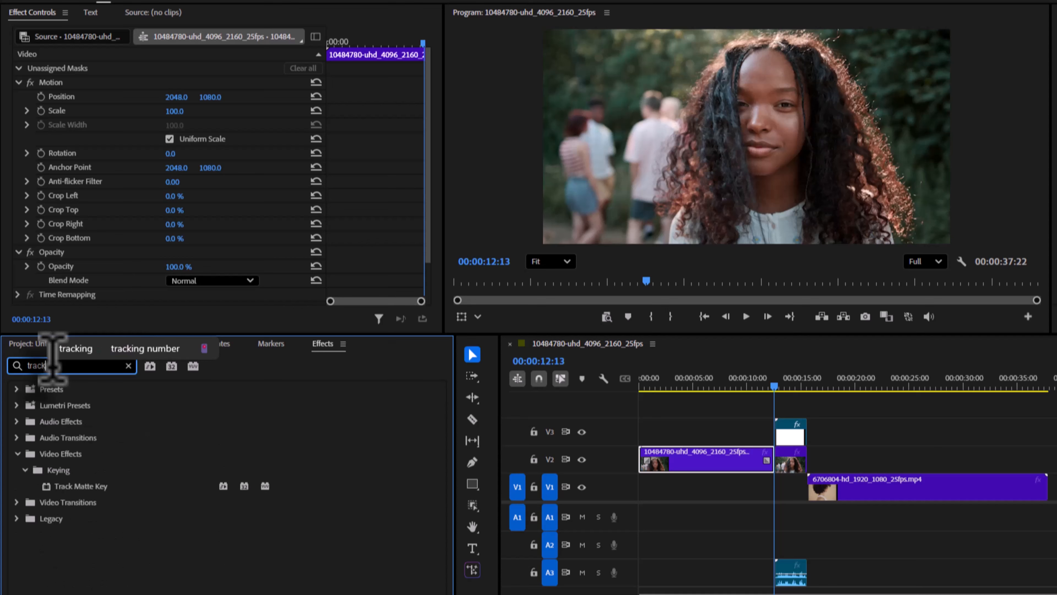
pyautogui.moveTo(82, 485); pyautogui.dragTo(794, 465)
# Step: Set the Track Matte Key's Matte to Video 3 on the short V2 segment
pyautogui.scroll(-3, 118, 248)
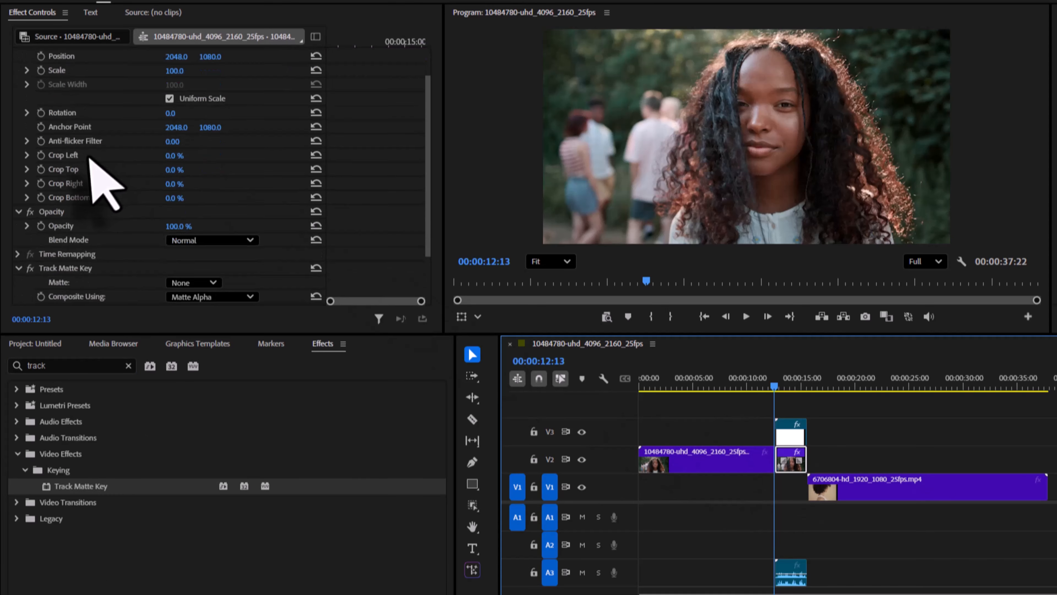
pyautogui.scroll(-1, 89, 159)
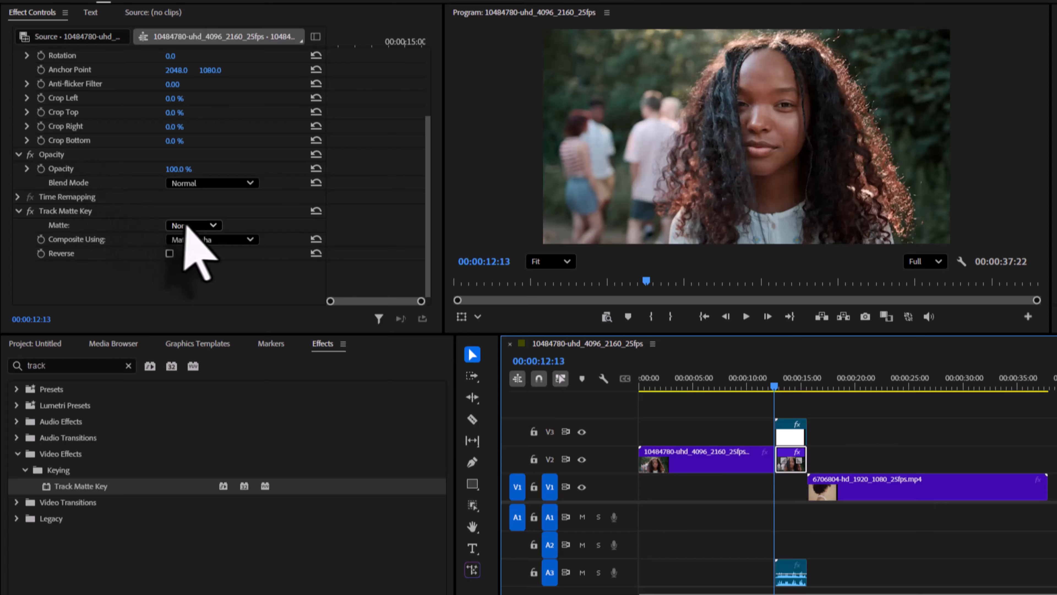
pyautogui.click(206, 226)
pyautogui.click(197, 267)
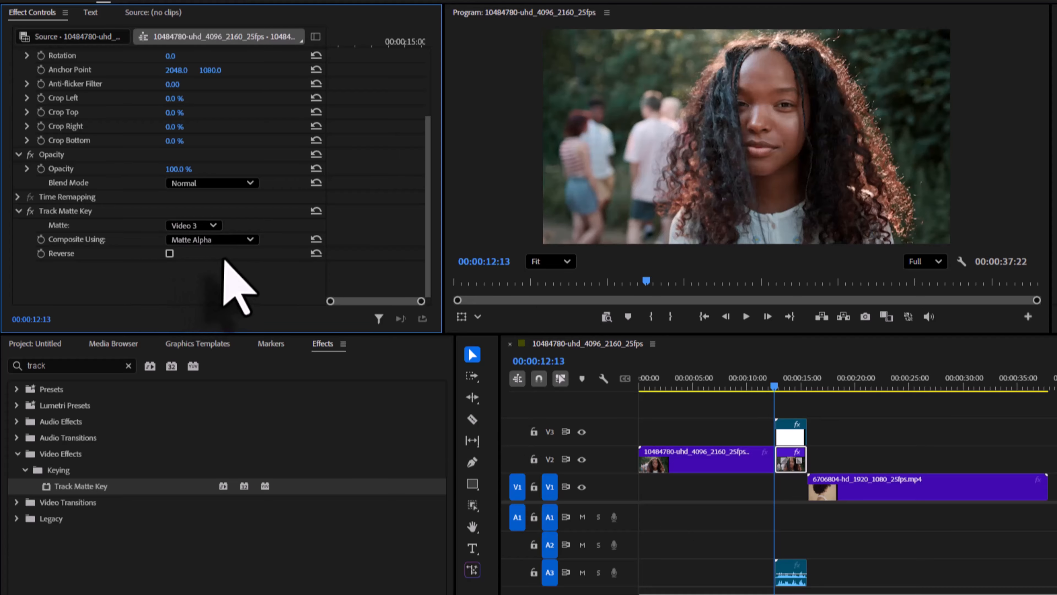
pyautogui.moveTo(775, 385)
pyautogui.mouseDown()
pyautogui.moveTo(809, 385)
pyautogui.moveTo(777, 385)
pyautogui.mouseUp()
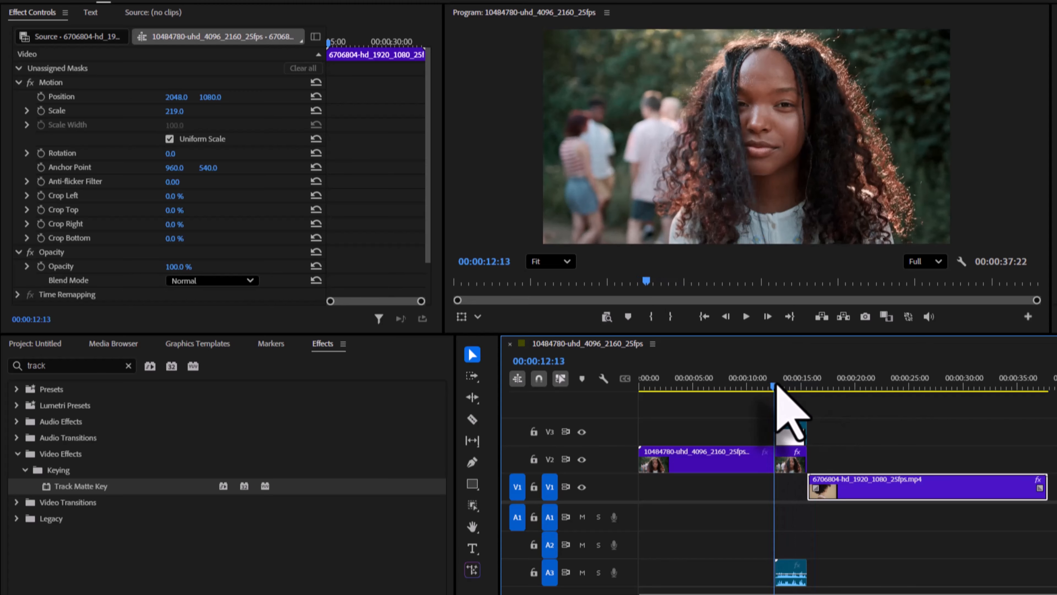
# Step: Find the Luma Key effect and apply it to the paper video on V3
pyautogui.moveTo(54, 363); pyautogui.dragTo(7, 354)
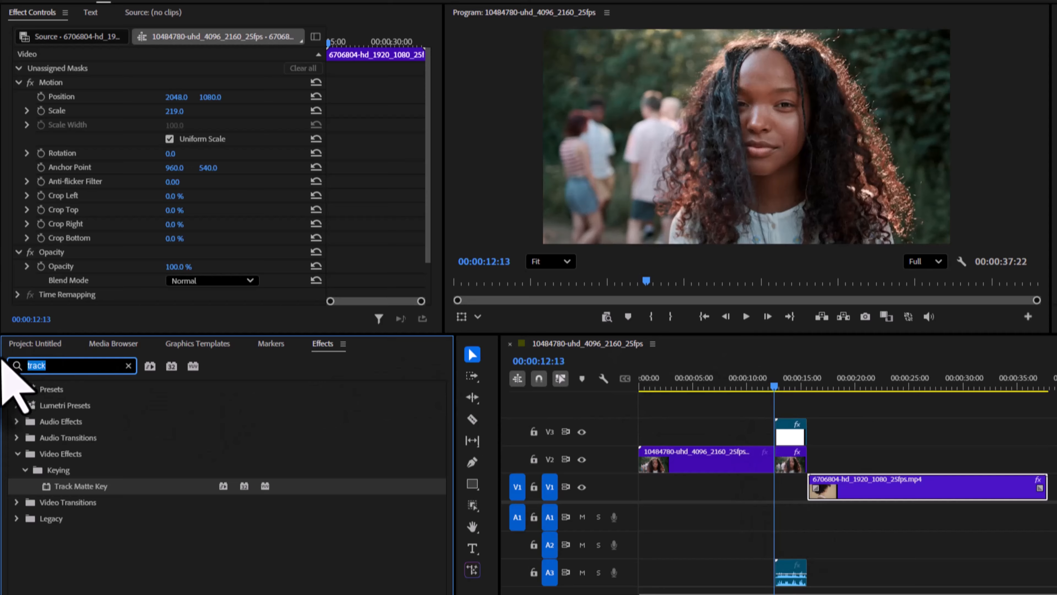
pyautogui.write('luma')
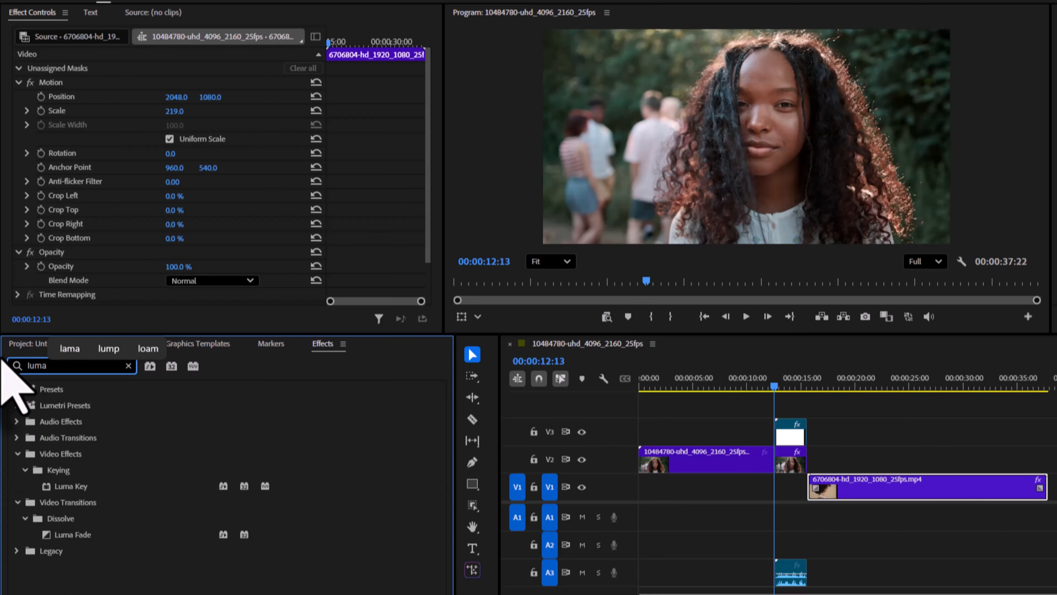
pyautogui.moveTo(70, 485); pyautogui.dragTo(790, 432)
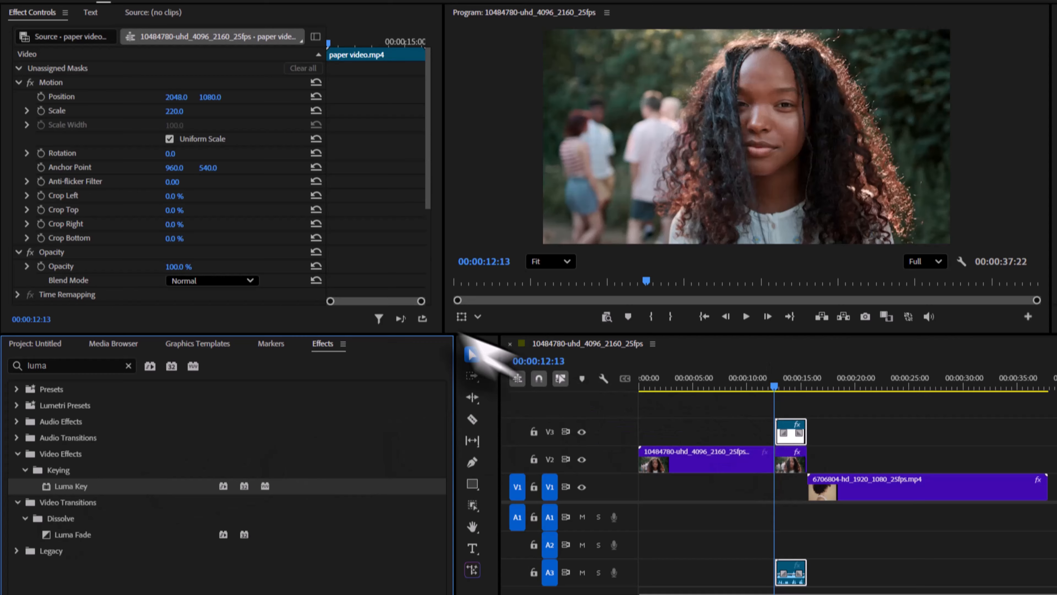
# Step: Set the Luma Key Threshold of the paper video to 50%
pyautogui.scroll(-5, 236, 213)
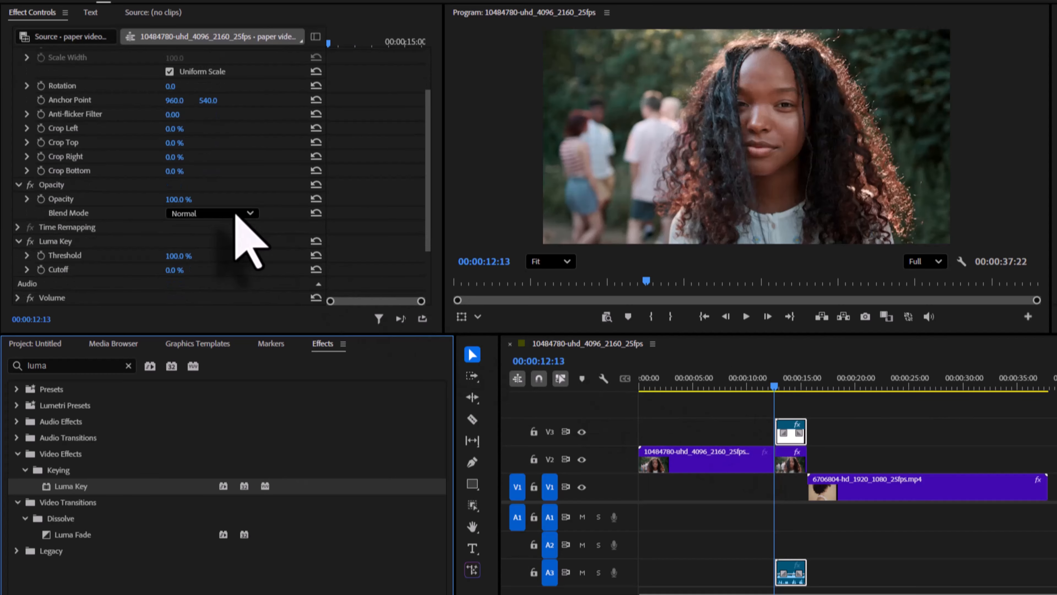
pyautogui.scroll(-1, 236, 213)
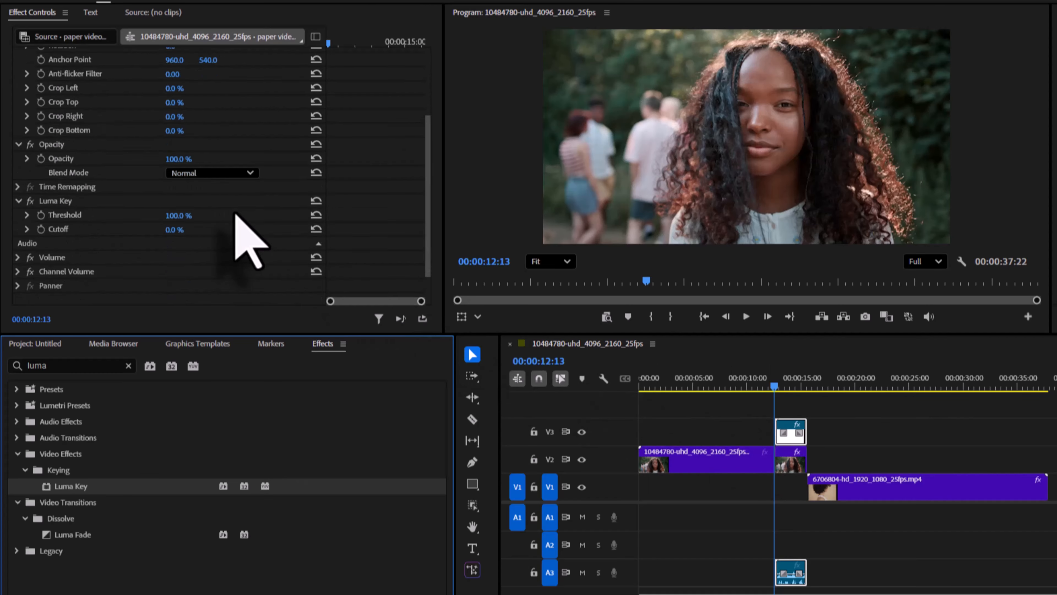
pyautogui.click(177, 216)
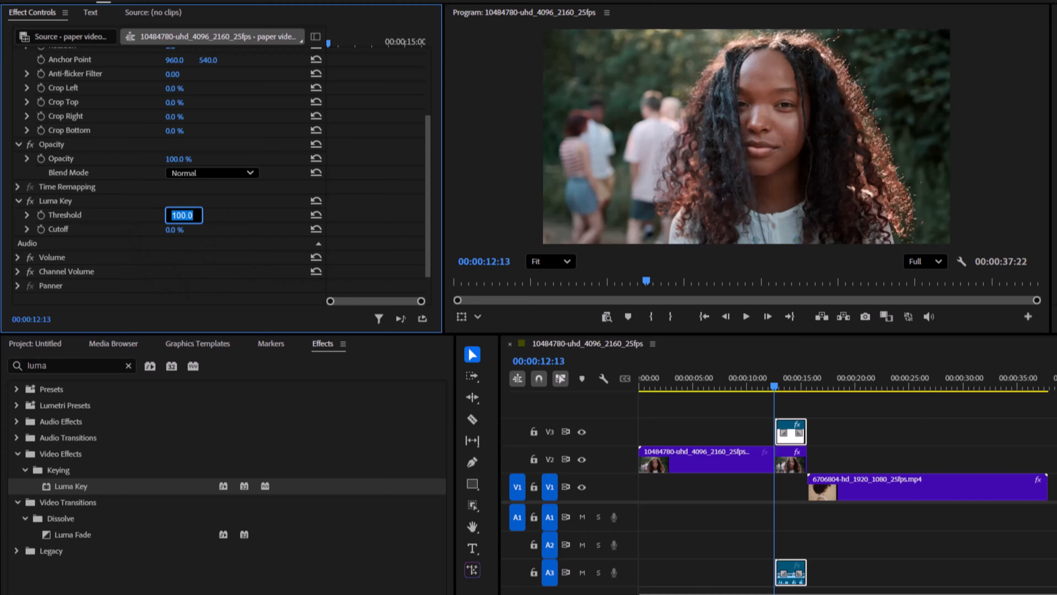
pyautogui.write('50')
pyautogui.click(174, 277)
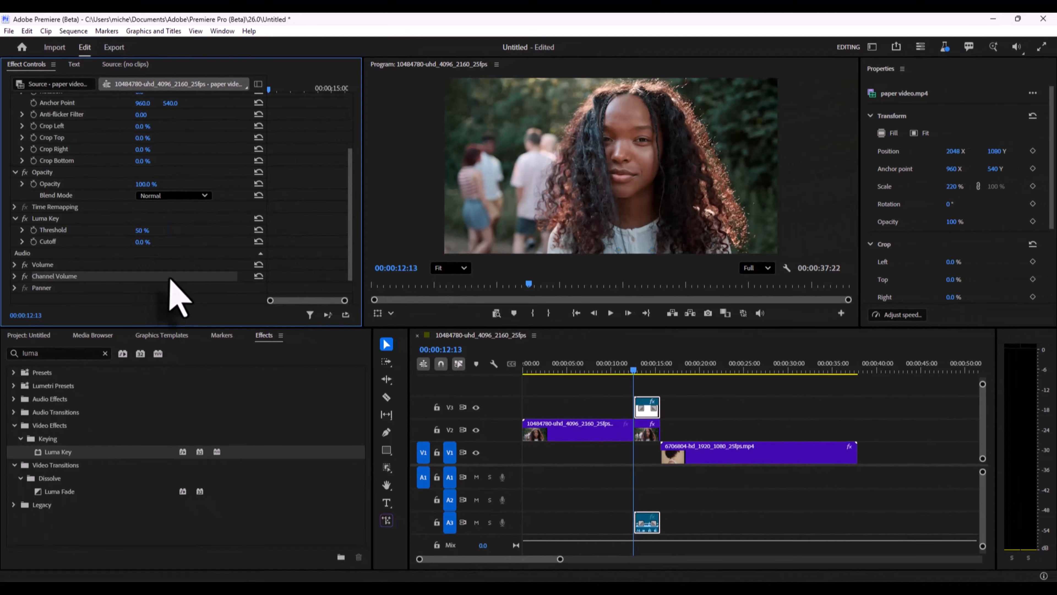
pyautogui.moveTo(634, 377)
pyautogui.mouseDown()
pyautogui.moveTo(663, 383)
pyautogui.moveTo(633, 377)
pyautogui.mouseUp()
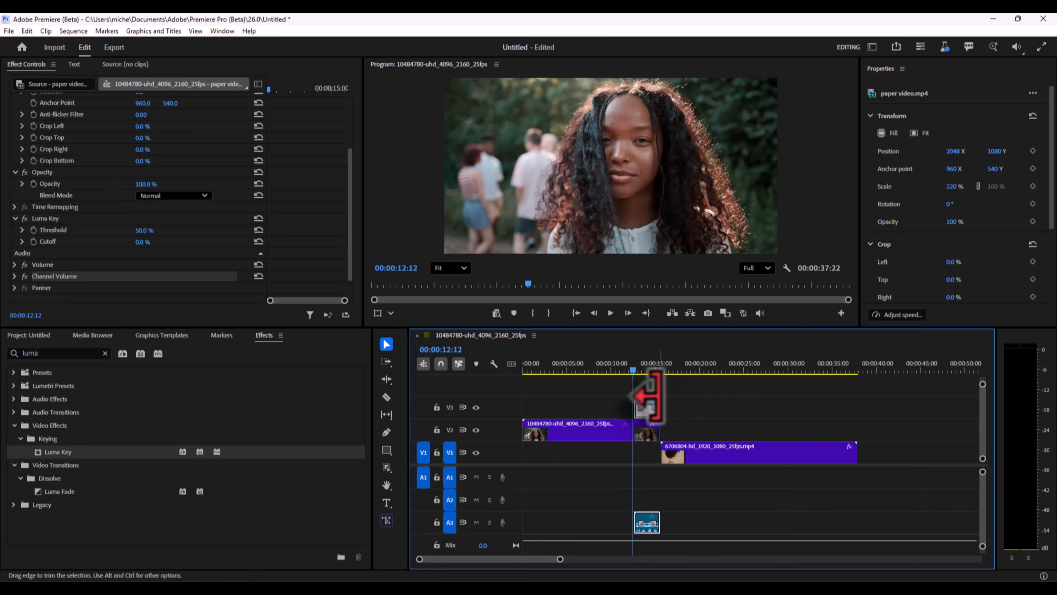
# Step: Duplicate the paper video onto V4 and choose a different blend mode for the V3 copy
pyautogui.keyDown('alt'); pyautogui.moveTo(647, 405); pyautogui.dragTo(649, 381); pyautogui.keyUp('alt')
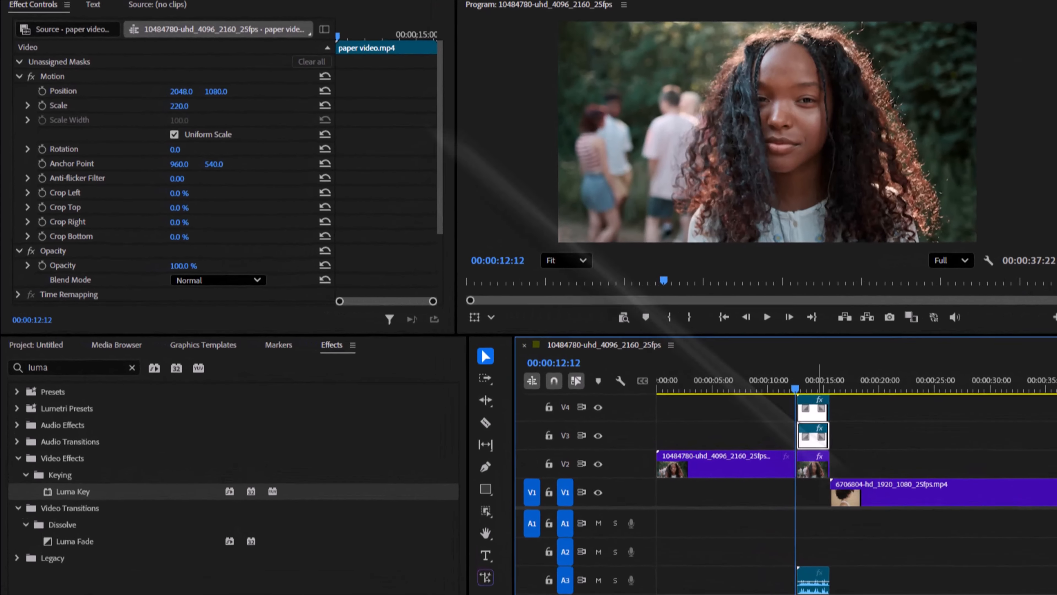
pyautogui.scroll(-5, 165, 160)
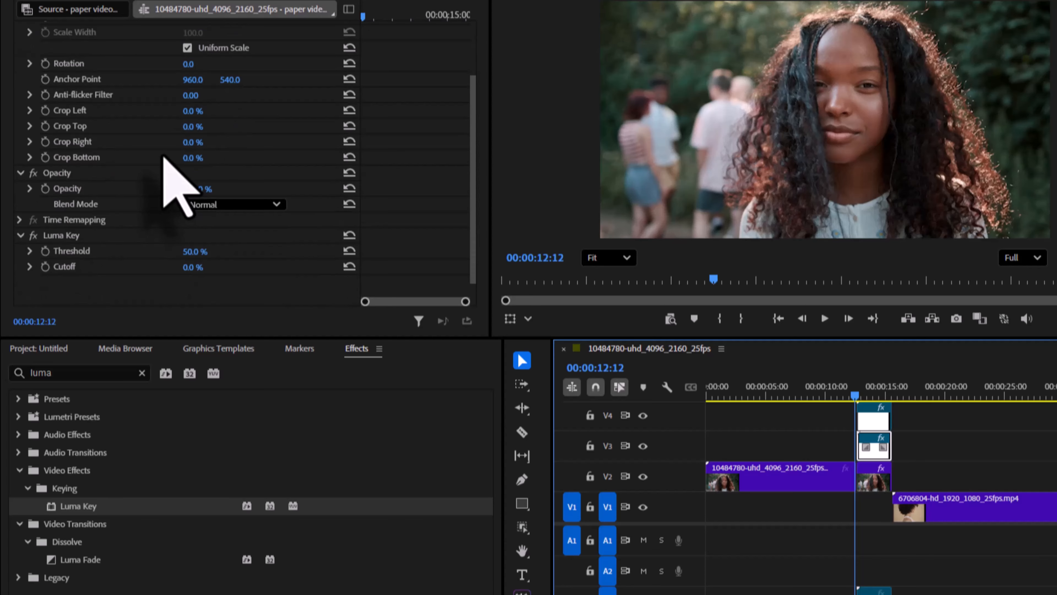
pyautogui.click(234, 211)
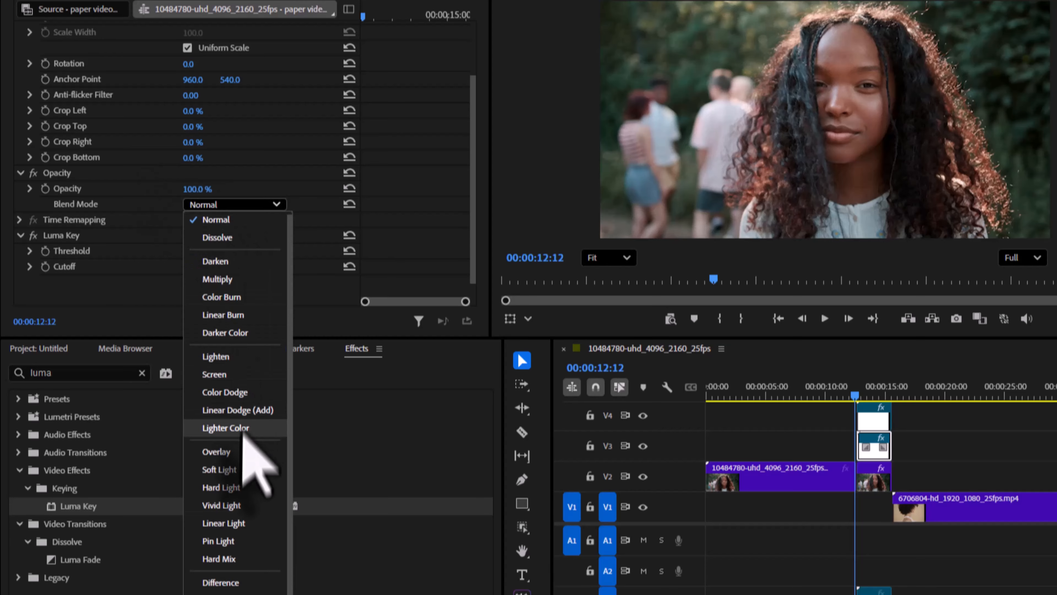
pyautogui.click(243, 495)
# Step: Move the 6706804-hd clip on V1 earlier so it starts together with the paper video
pyautogui.moveTo(854, 396)
pyautogui.mouseDown()
pyautogui.moveTo(882, 406)
pyautogui.moveTo(854, 399)
pyautogui.mouseUp()
pyautogui.moveTo(940, 516); pyautogui.dragTo(903, 519)
pyautogui.click(862, 395)
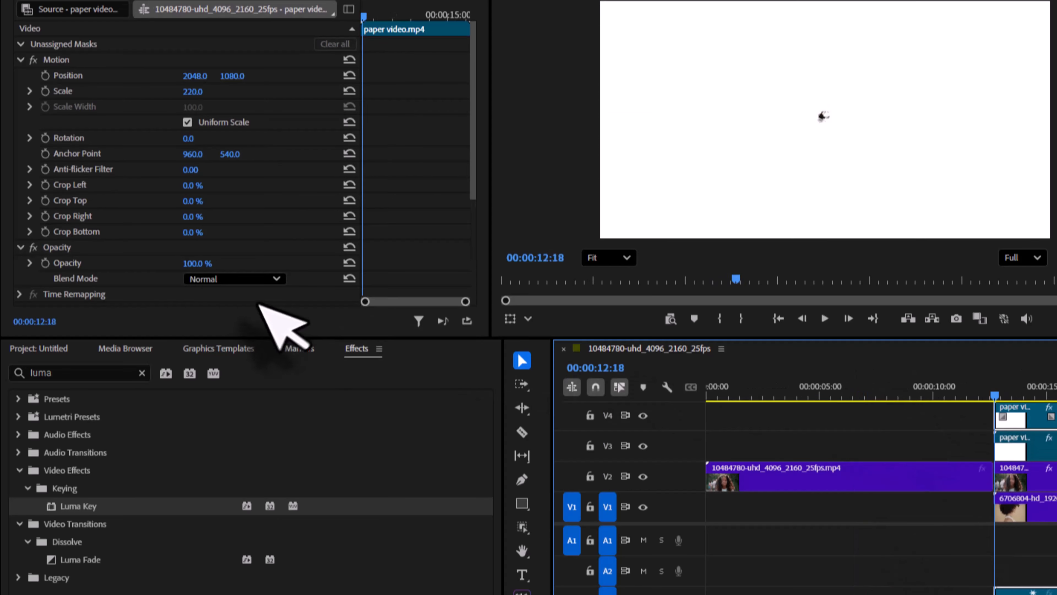
# Step: Set the opacity of the paper video on V4 to 0% and play back the paper-tear transition
pyautogui.moveTo(193, 264); pyautogui.dragTo(136, 264)
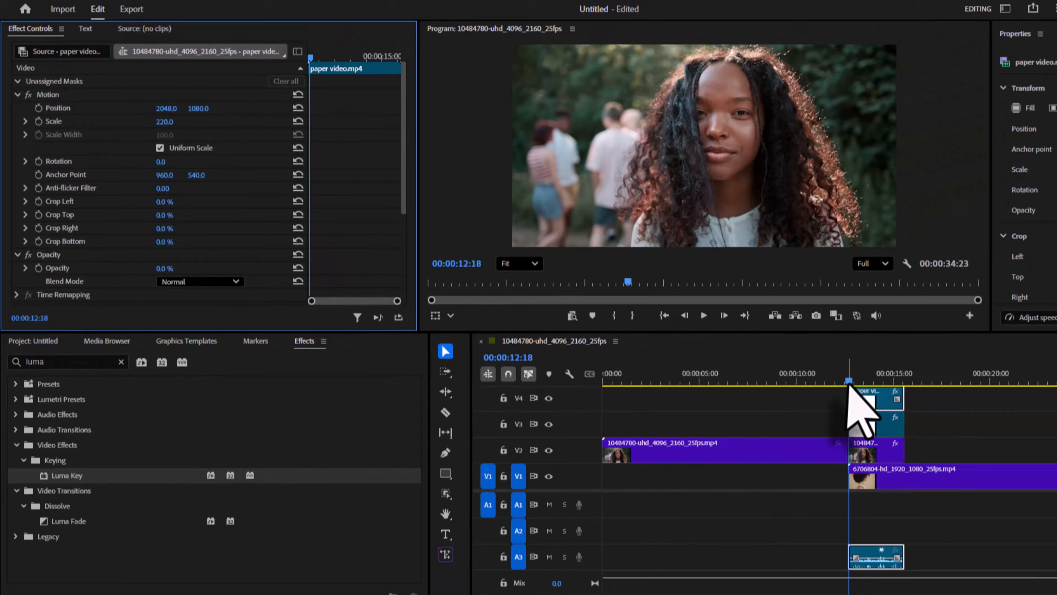
pyautogui.moveTo(995, 396); pyautogui.dragTo(1035, 401)
pyautogui.moveTo(768, 378); pyautogui.dragTo(733, 368)
pyautogui.press('space')
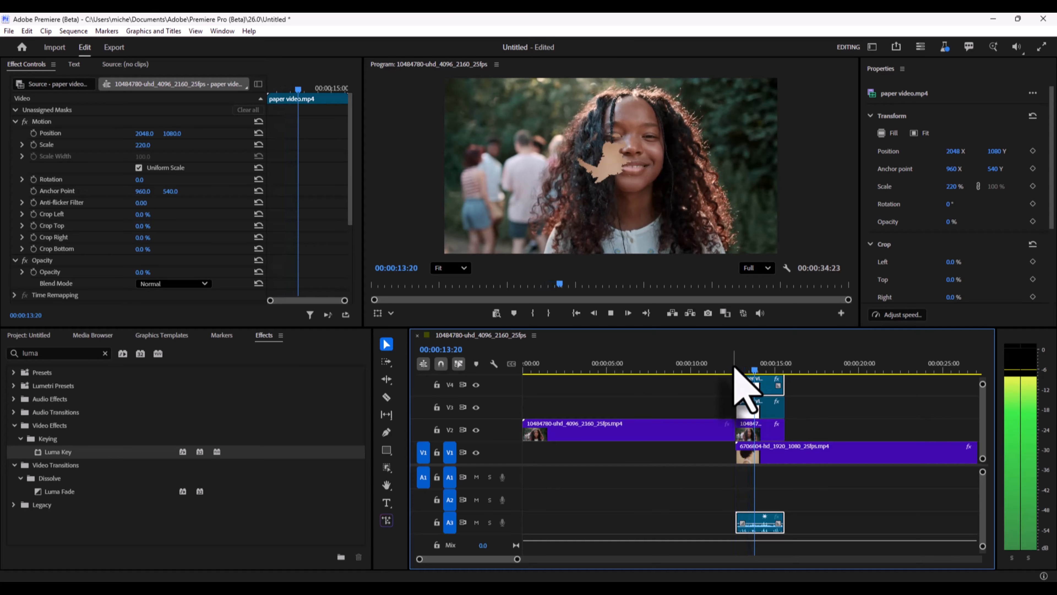